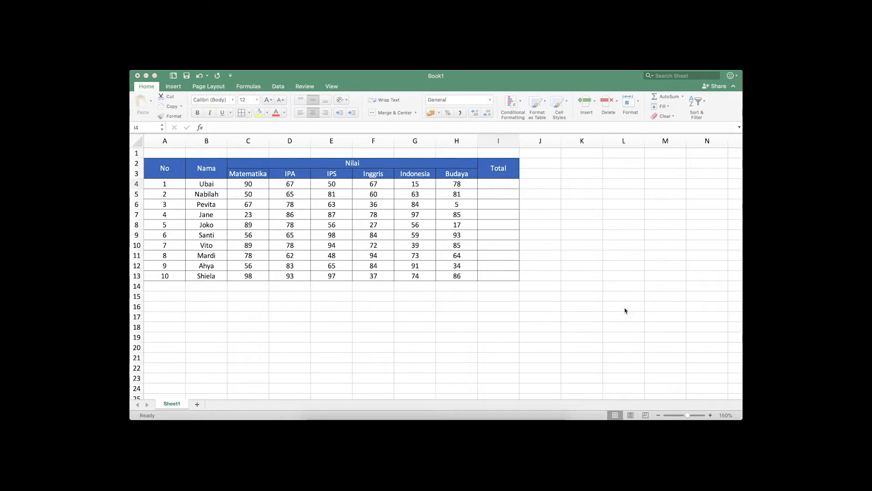
- Open the notes window and review the list of summing and counting formulas, highlighting the first entry and its SEL1+SEL2 syntax
left_click(397, 417)
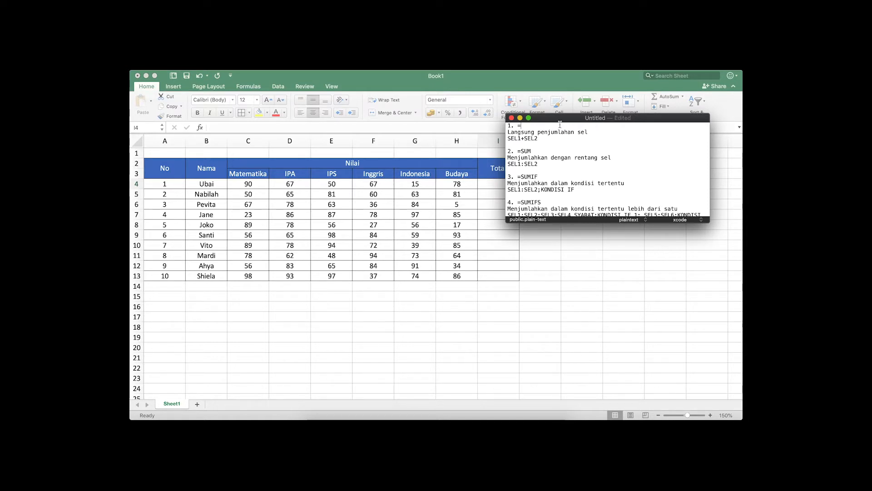
scroll(560, 124, "down", 10)
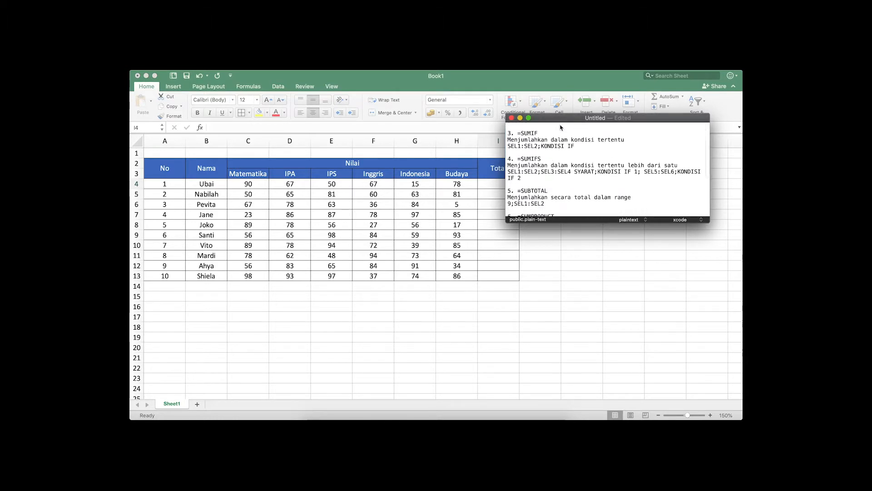
scroll(561, 127, "down", 3)
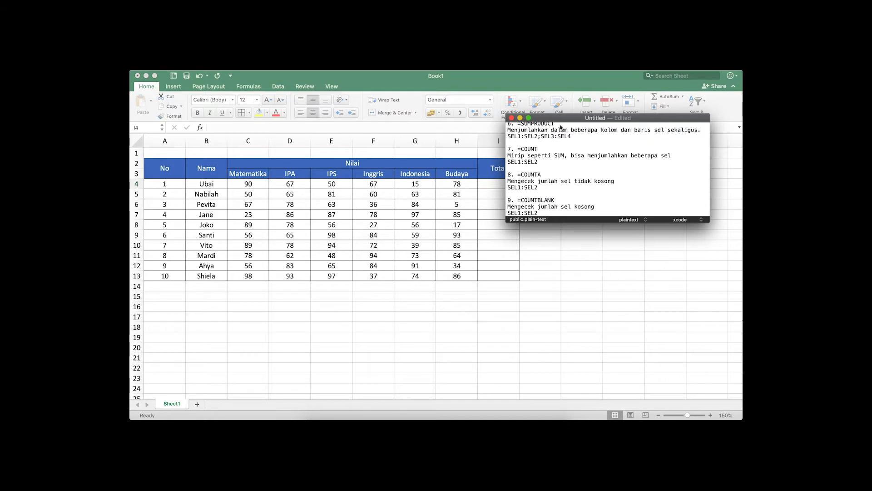
scroll(561, 127, "up", 4)
scroll(561, 128, "up", 3)
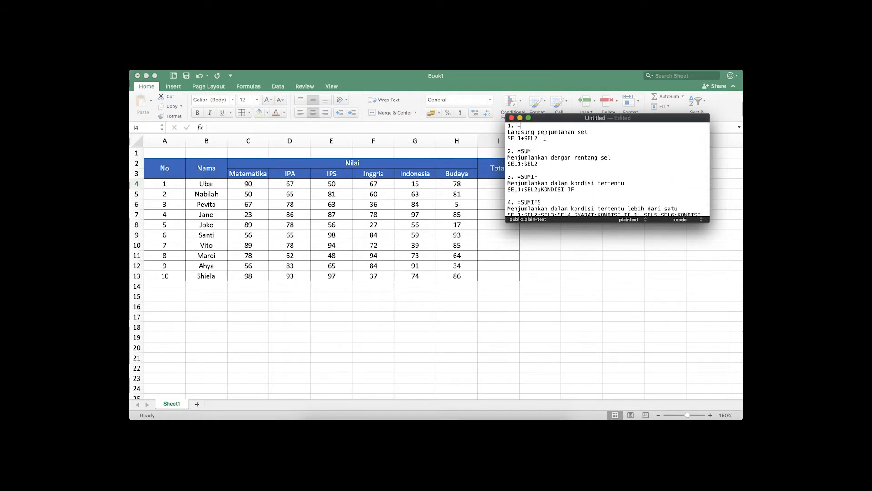
left_click_drag(538, 138, 490, 126)
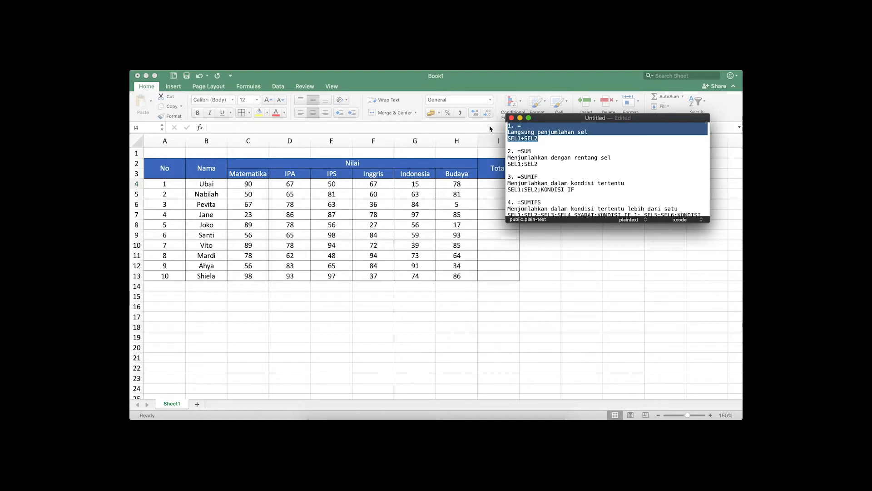
left_click(558, 139)
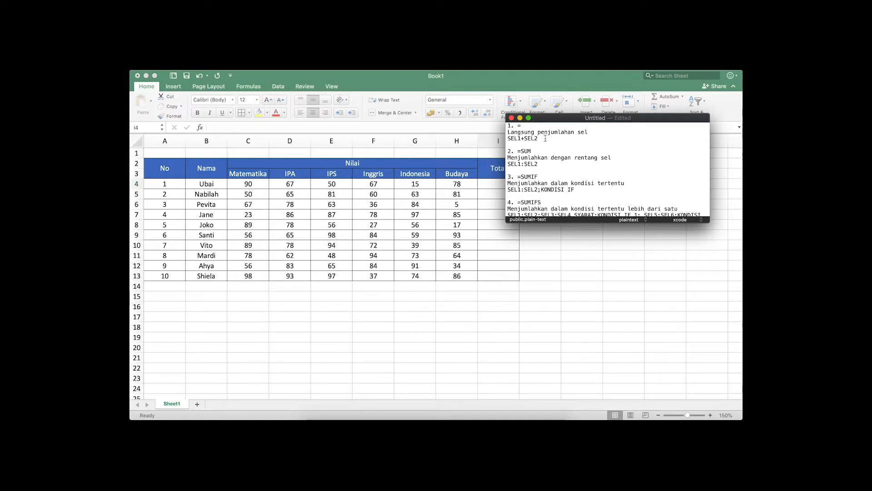
left_click_drag(546, 138, 503, 137)
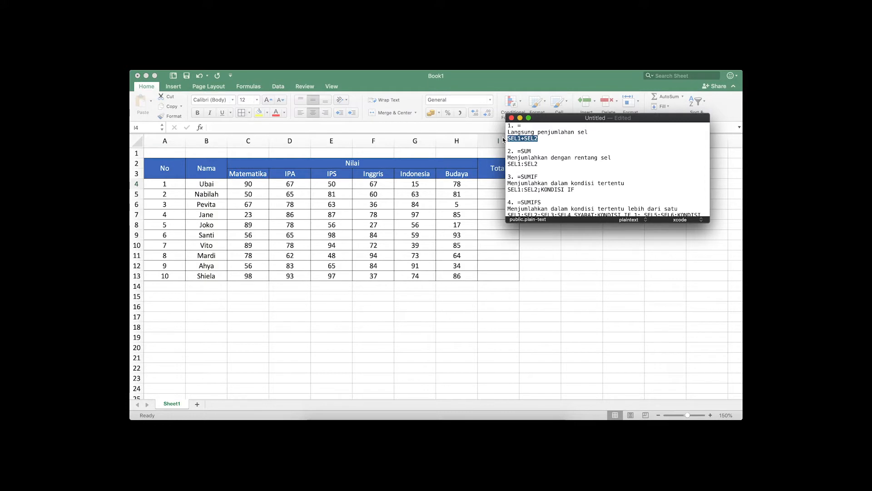
- Enter the formula =C4+D4 in cell I4 of the Total column
left_click(490, 183)
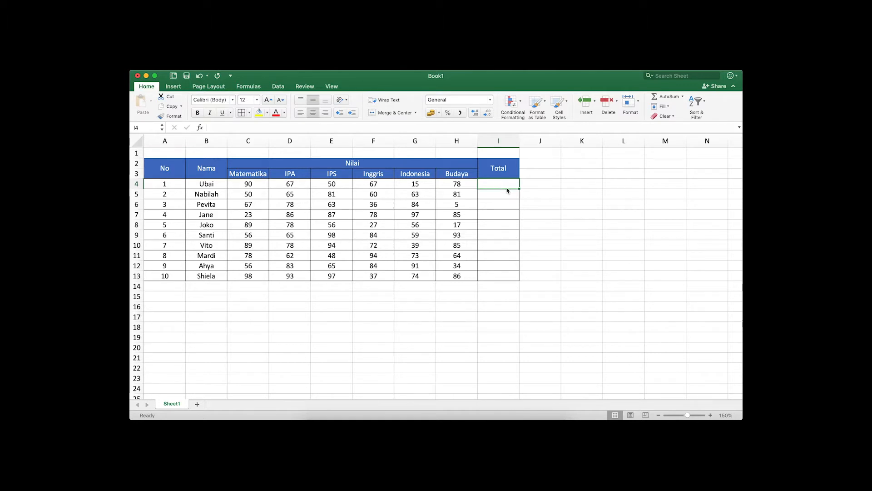
left_click(384, 126)
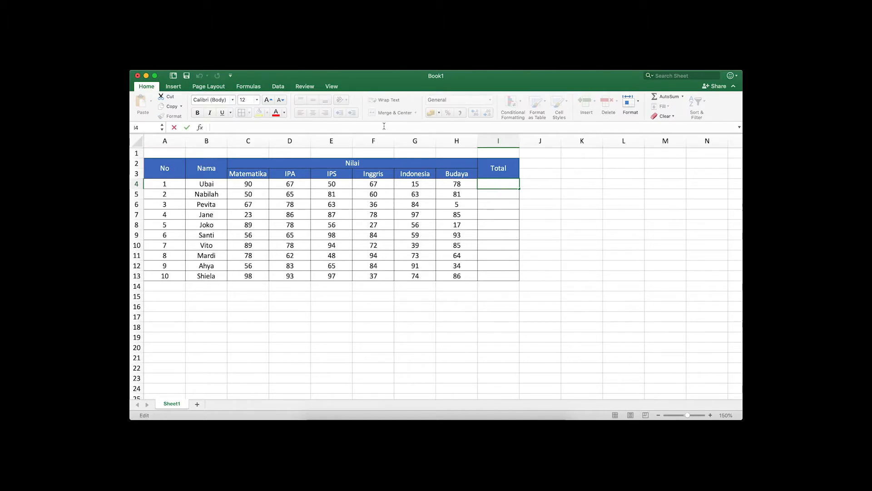
type("=")
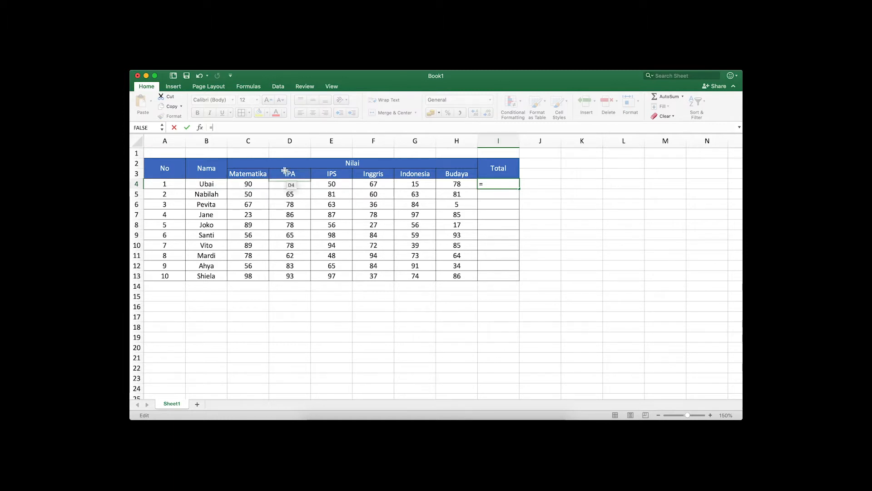
left_click(250, 183)
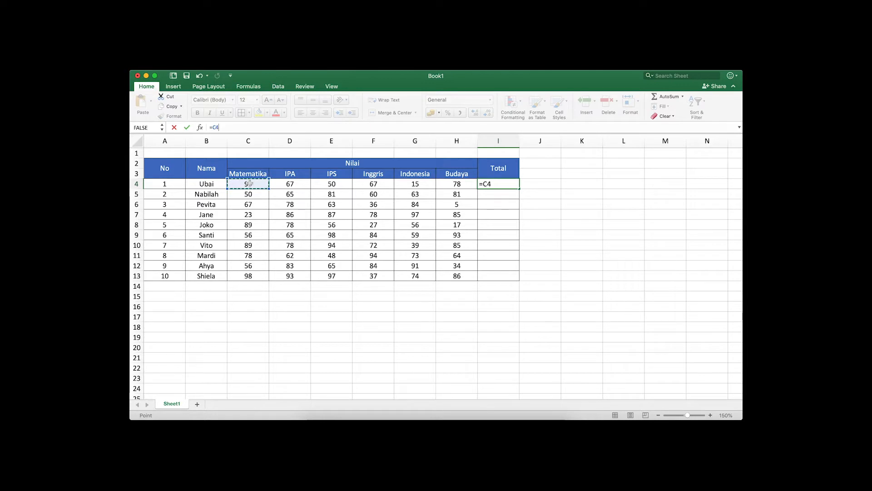
type("+")
left_click(289, 185)
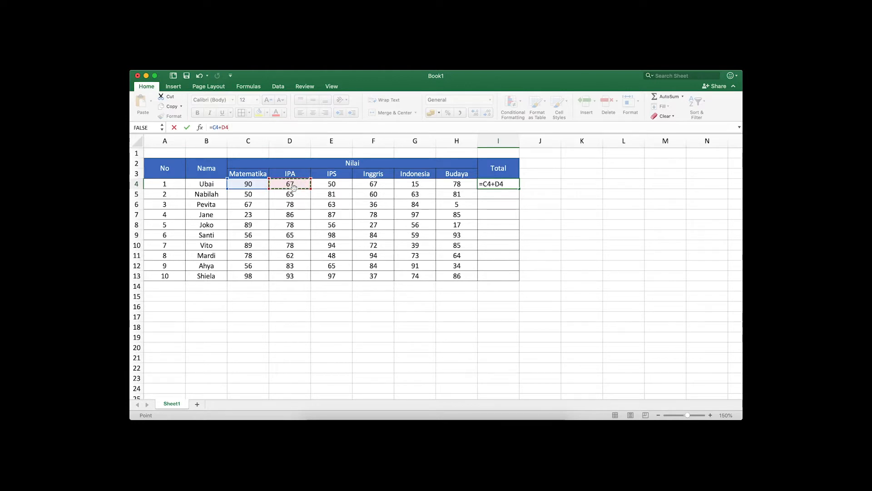
key("Return")
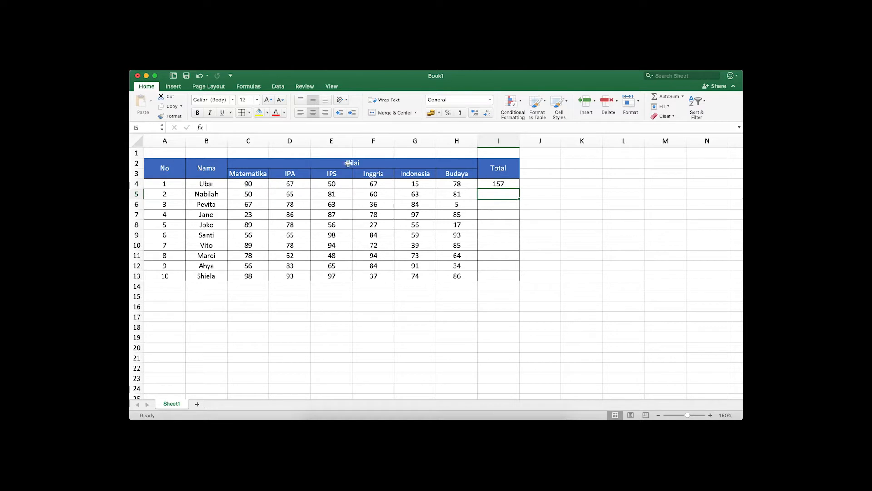
- Extend the formula in cell I4 to add all six subject scores: =C4+D4+E4+F4+G4+H4
left_click(484, 186)
left_click(301, 126)
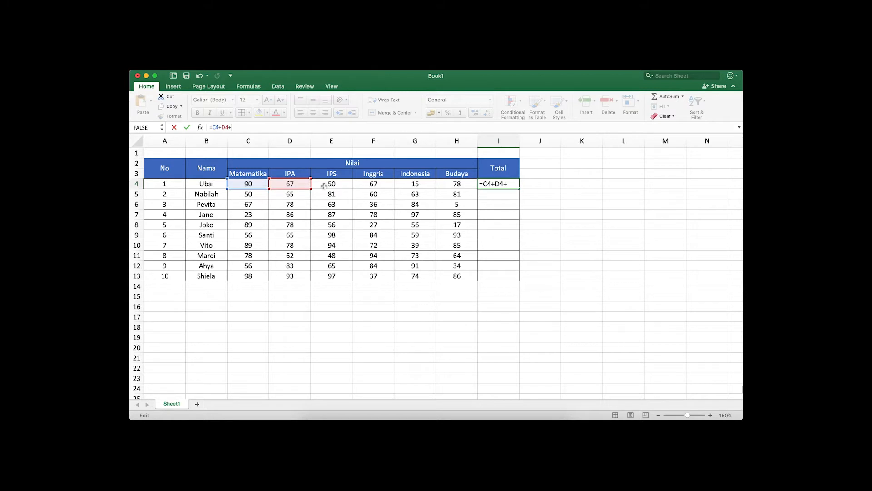
left_click(377, 185)
left_click(458, 185)
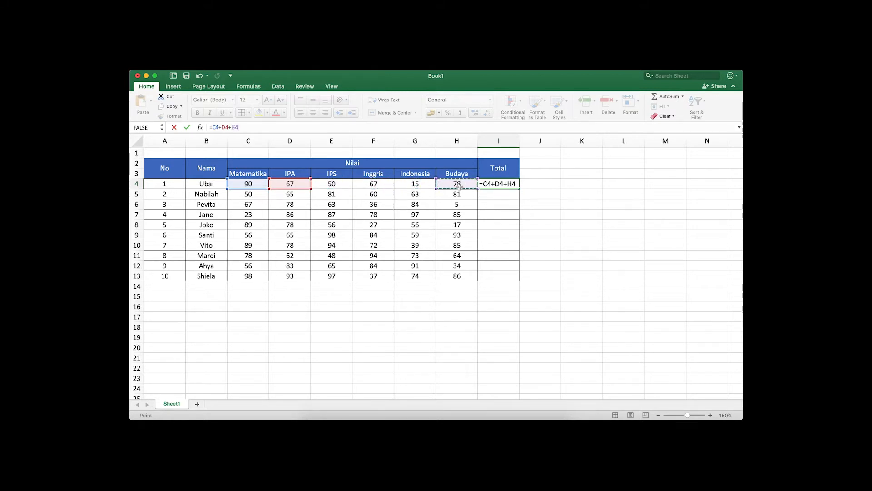
left_click(337, 183)
type("+")
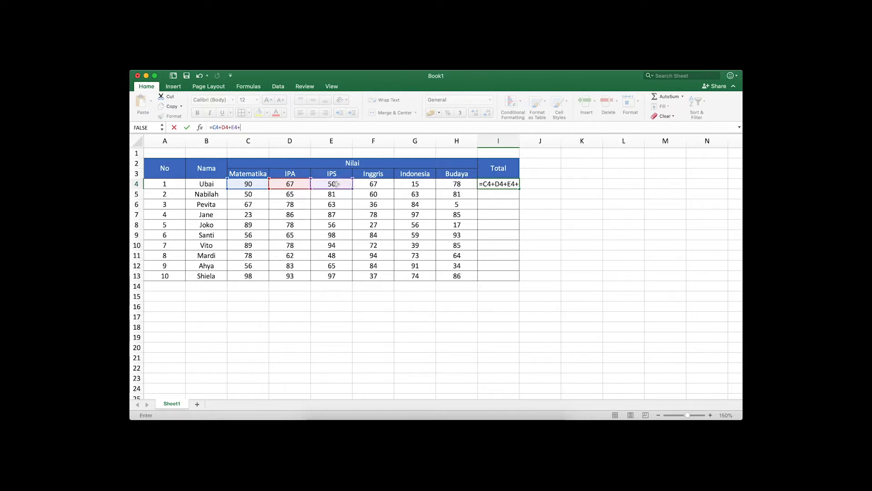
left_click(372, 182)
type("+")
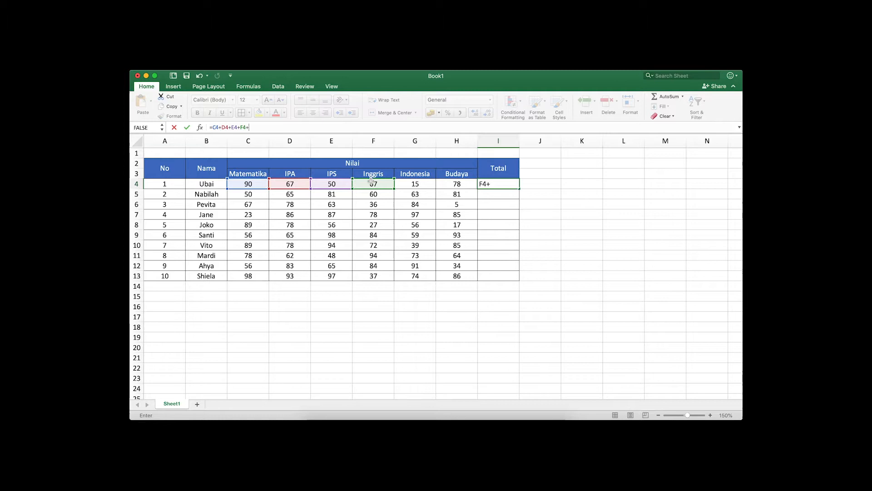
left_click(412, 183)
type("+")
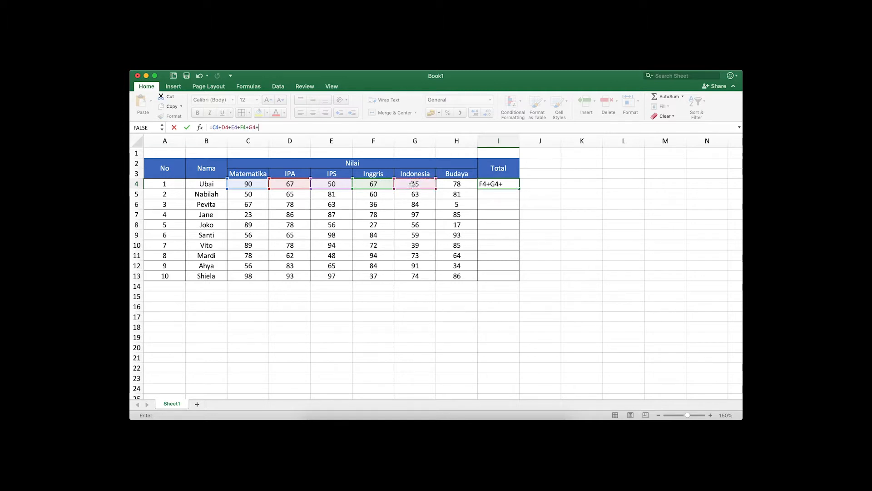
left_click(450, 185)
type("+")
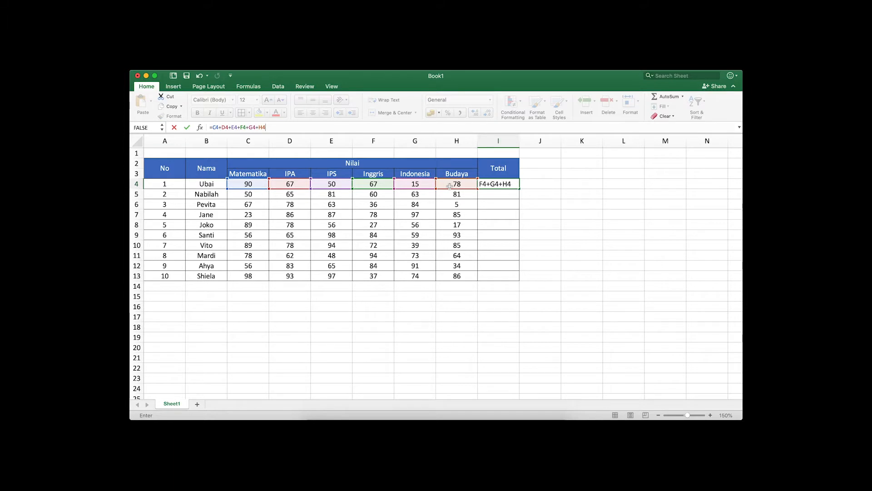
key("Return")
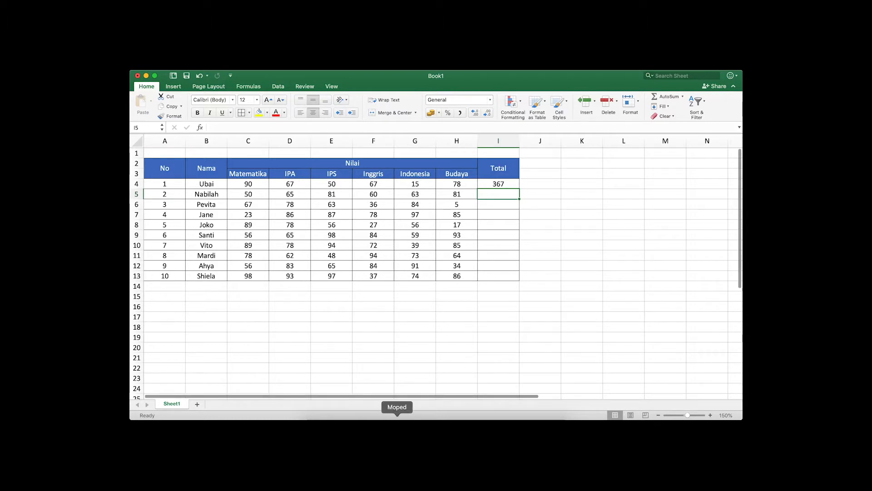
- Highlight the SUM entry in the notes window and replace the formula in cell I4 with =SUM(C4:H4)
left_click(397, 425)
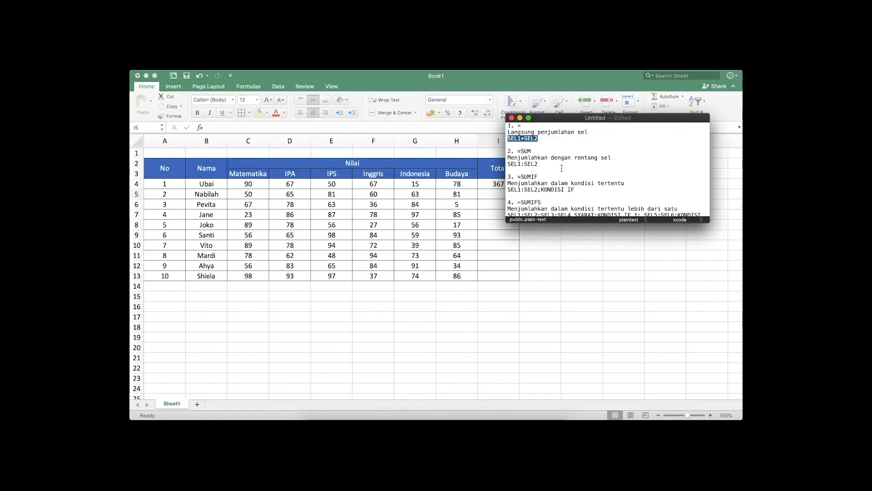
scroll(561, 169, "down", 1)
left_click_drag(546, 162, 504, 146)
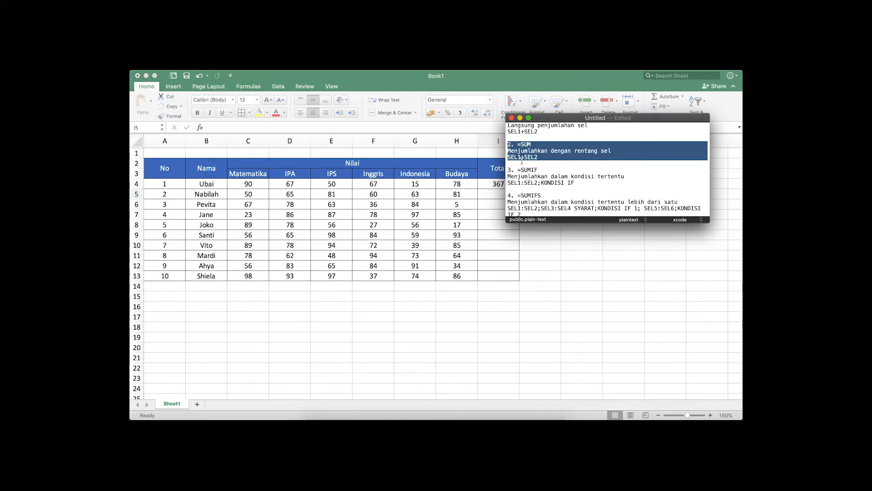
left_click(487, 183)
left_click(485, 183)
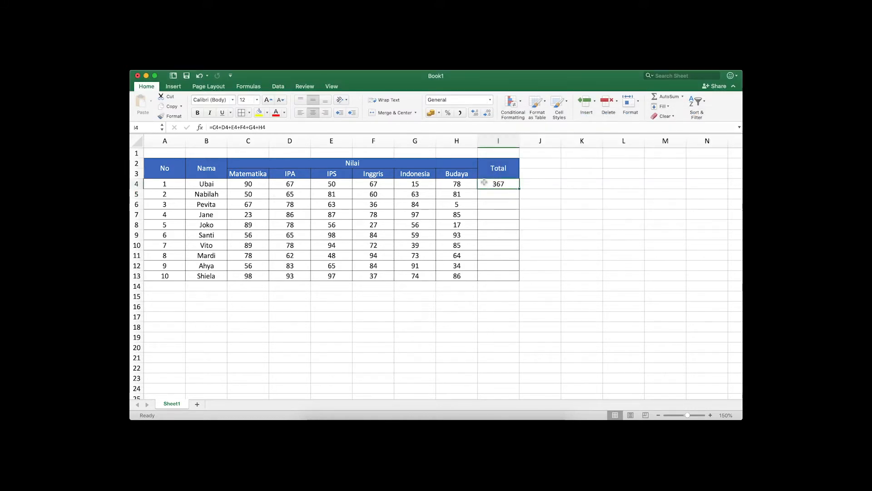
left_click(273, 126)
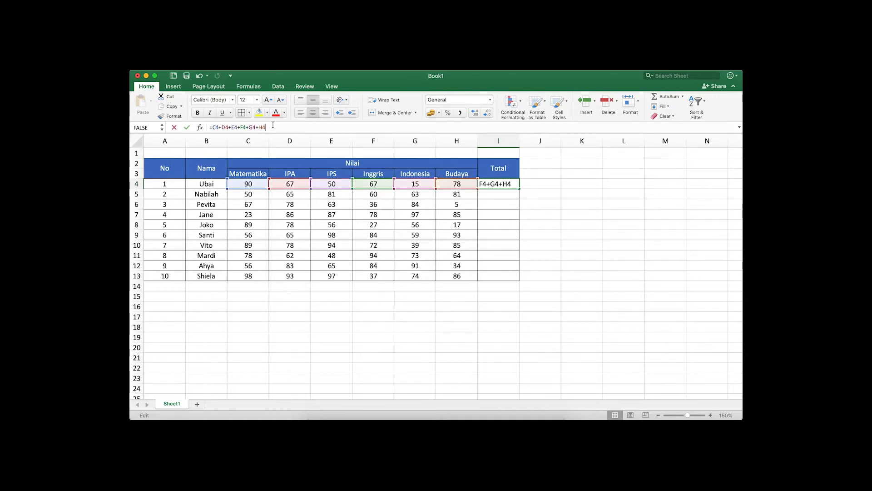
left_click_drag(273, 126, 192, 124)
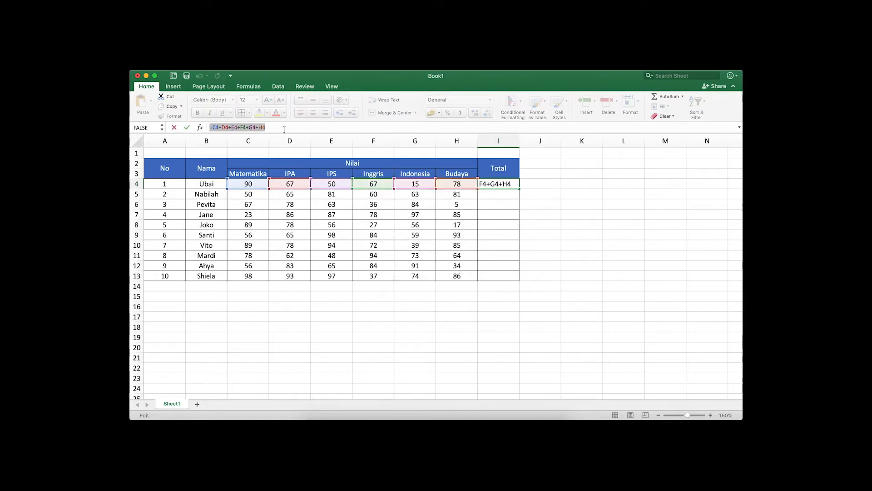
type("=C")
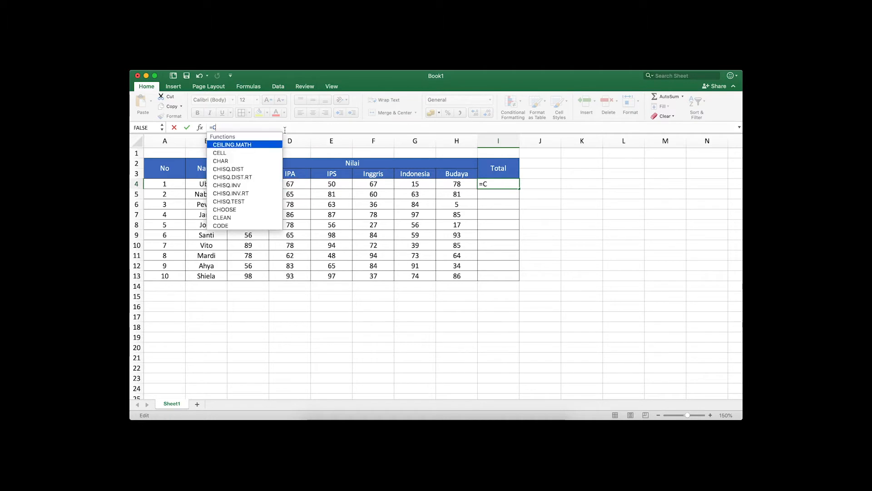
key("BackSpace")
type("SU")
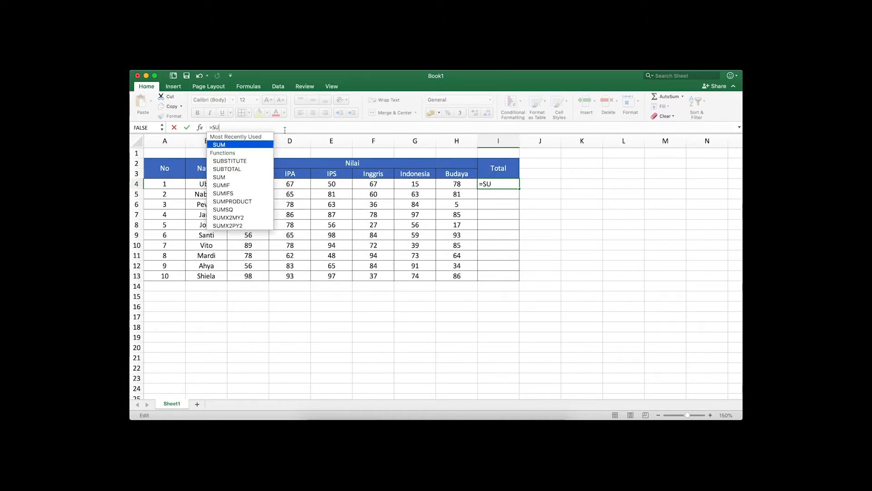
type("M()")
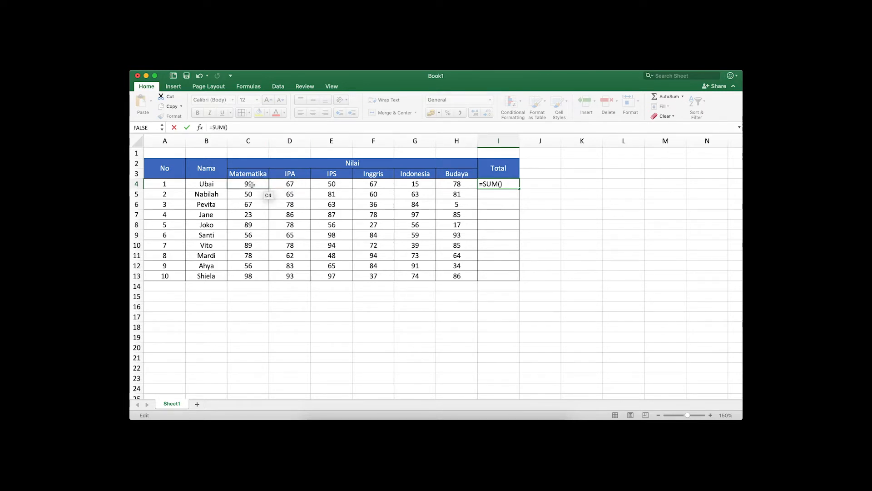
left_click_drag(251, 184, 447, 184)
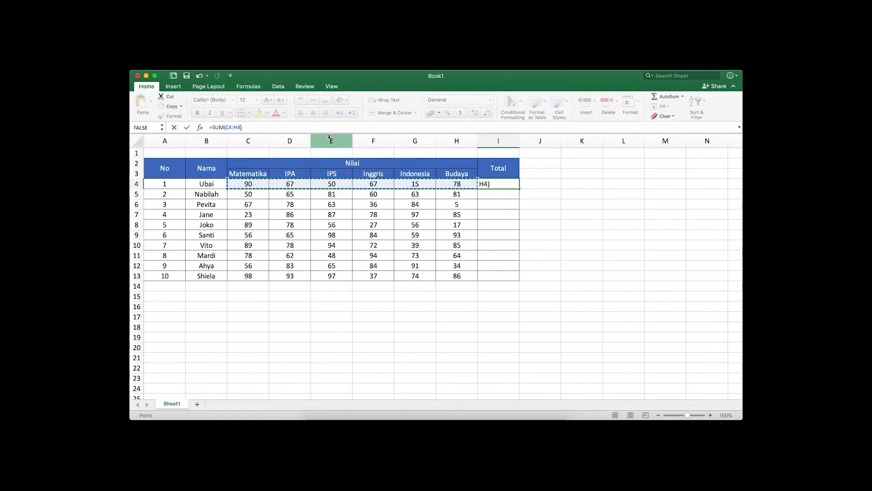
key("Return")
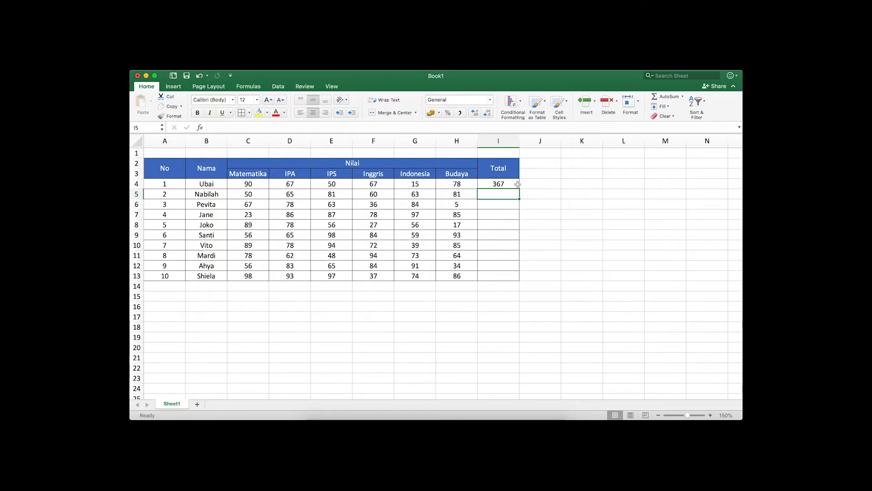
- Copy the SUM formula from cell I4 into cell I5
left_click(518, 184)
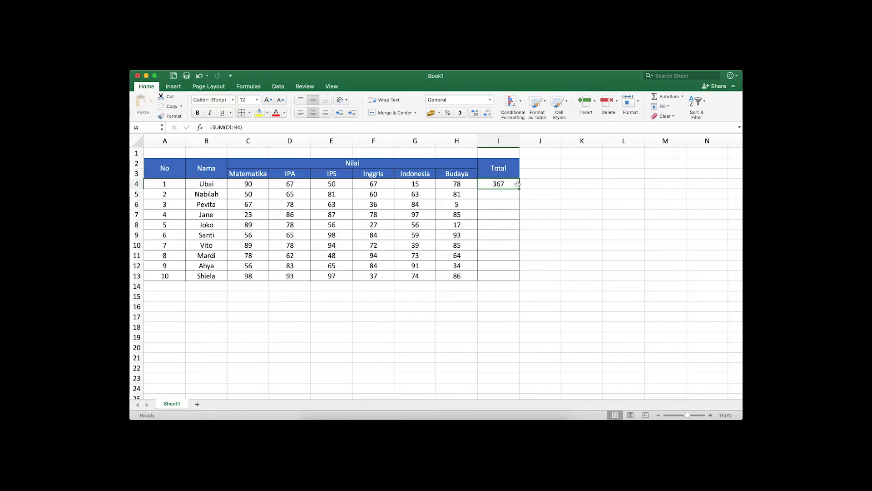
key("super+c")
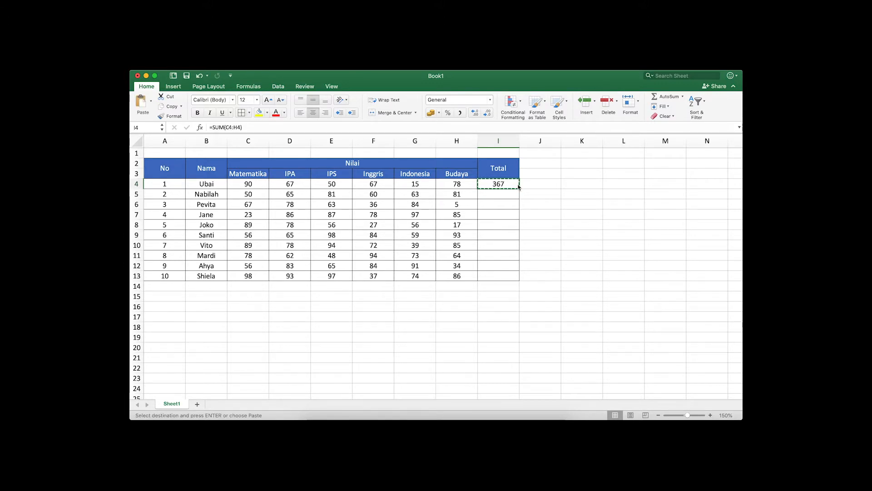
key("Down")
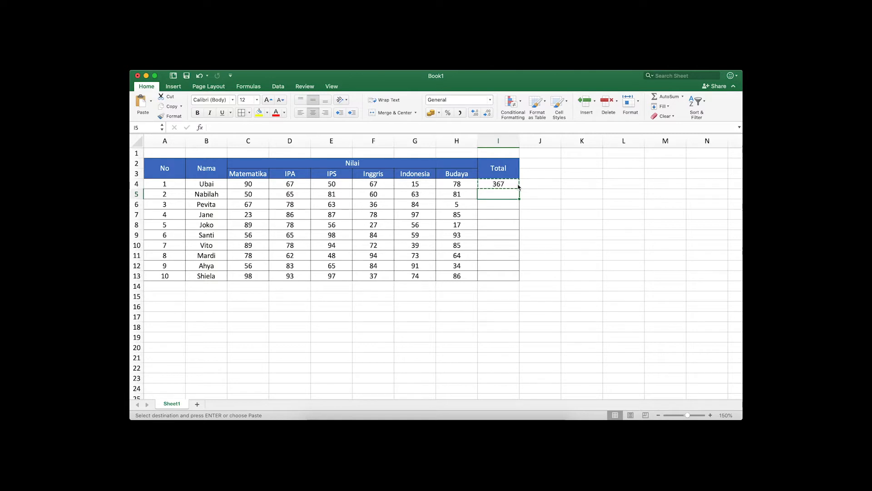
key("super+v")
- Fill the SUM formula from cells I4:I5 down through I13 in the Total column
left_click(499, 207)
key("Up")
key("Up")
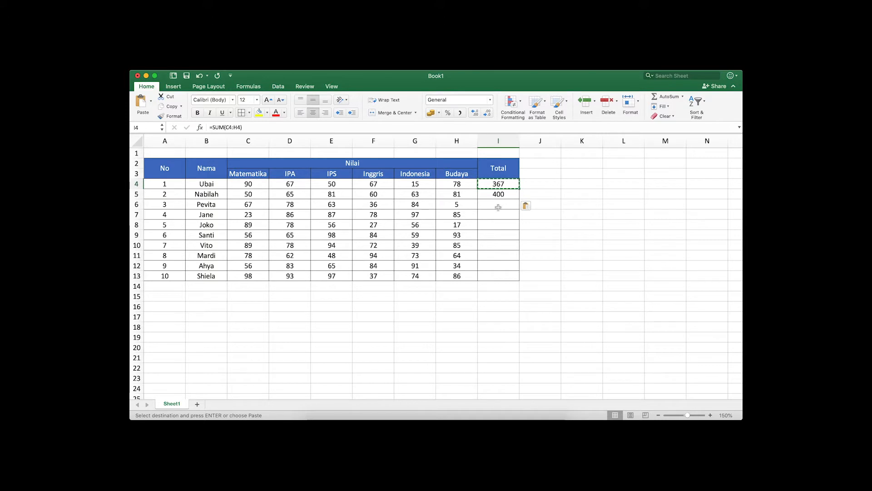
key("shift+Down")
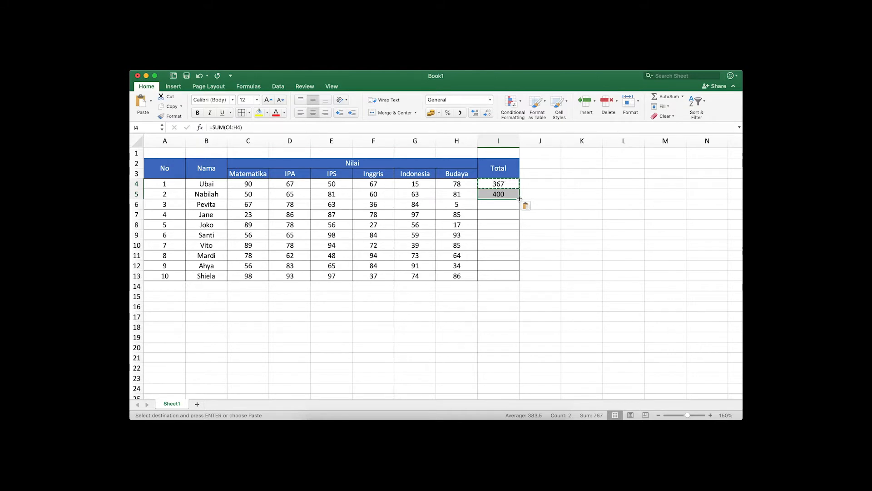
left_click_drag(520, 199, 517, 278)
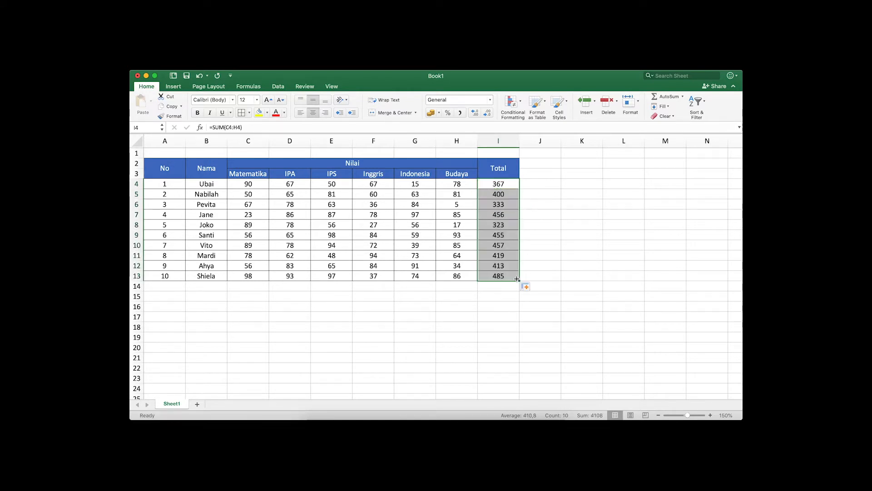
left_click(456, 276)
key("Right")
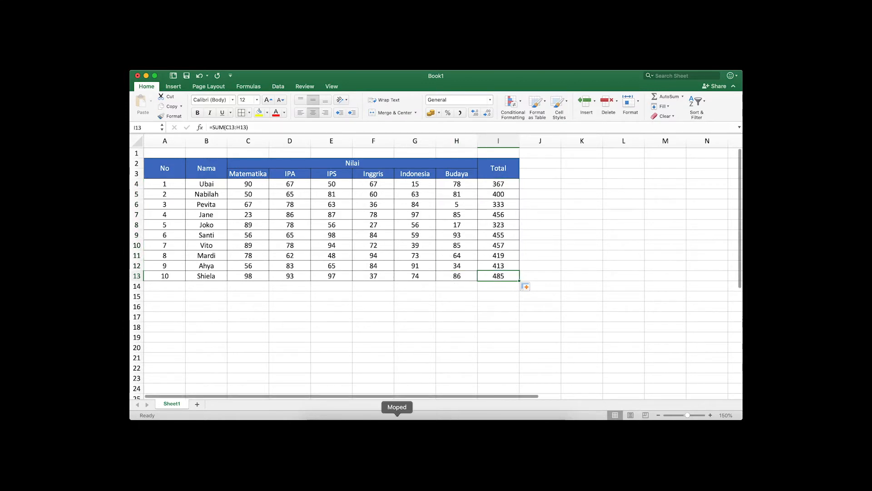
- Highlight the SUMIF entry in the notes window and return to the Book1 workbook
left_click(397, 417)
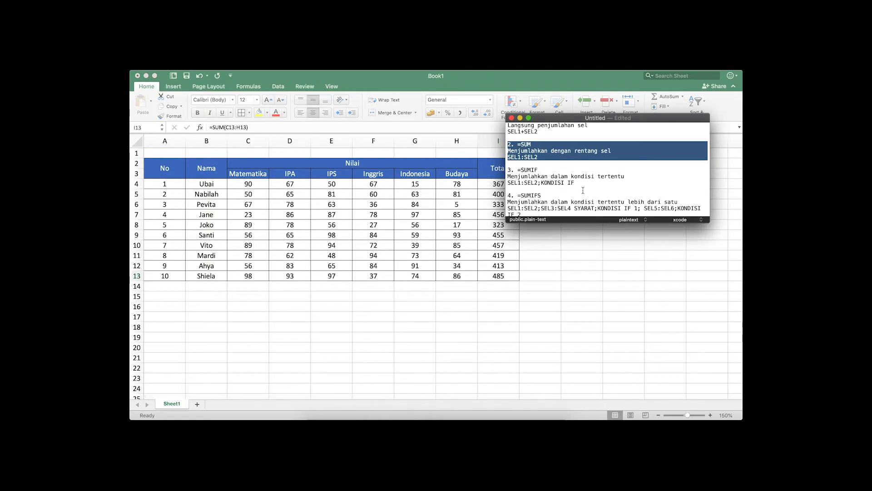
left_click_drag(586, 182, 500, 168)
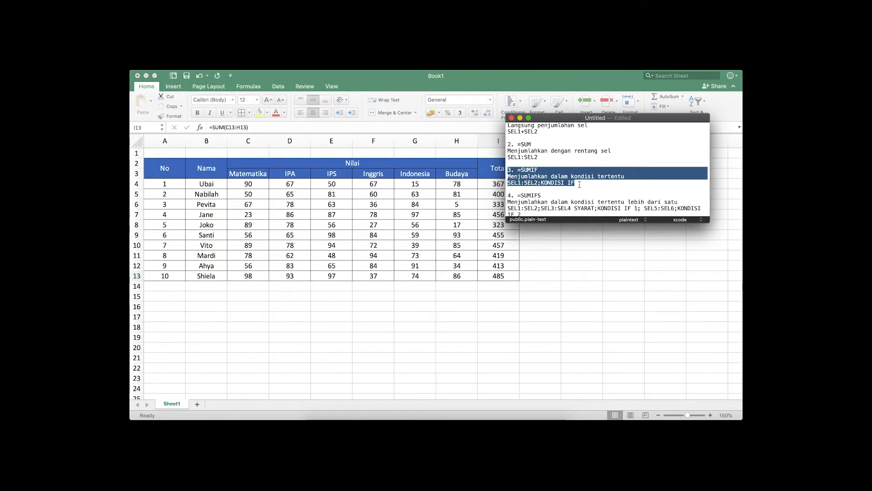
left_click(495, 185)
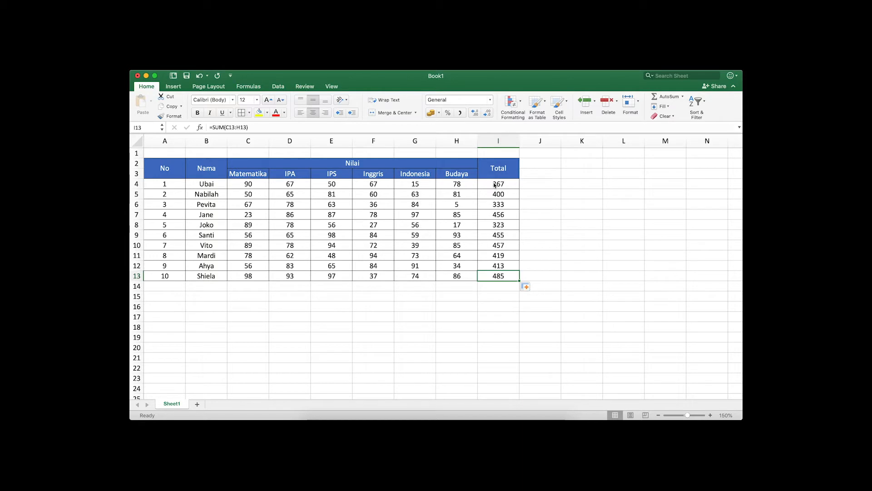
- Replace the formula in cell I4 with an empty SUMIF function
left_click(488, 183)
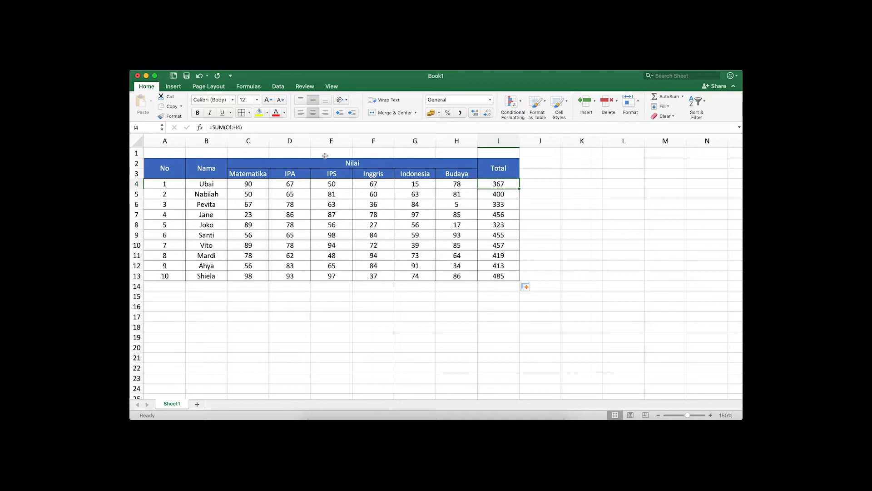
left_click(285, 128)
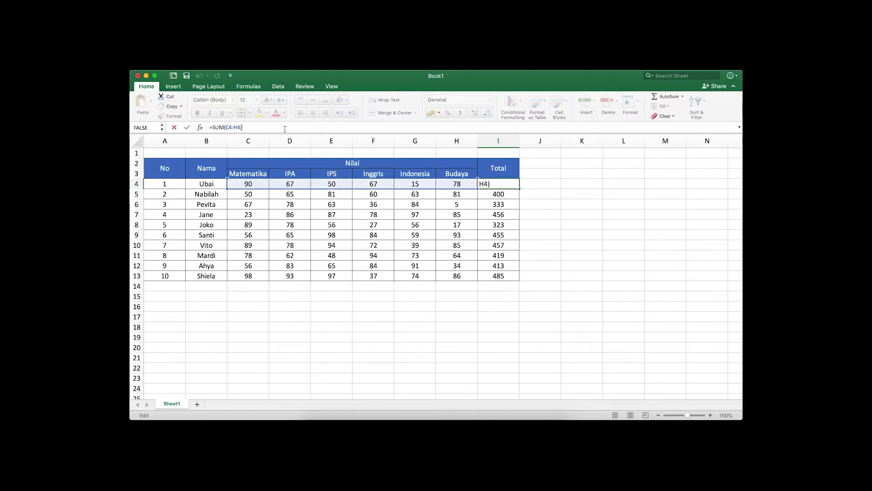
key("BackSpace")
key("BackSpace")
key("BackSpace")
key("BackSpace")
key("BackSpace")
key("BackSpace")
key("Delete")
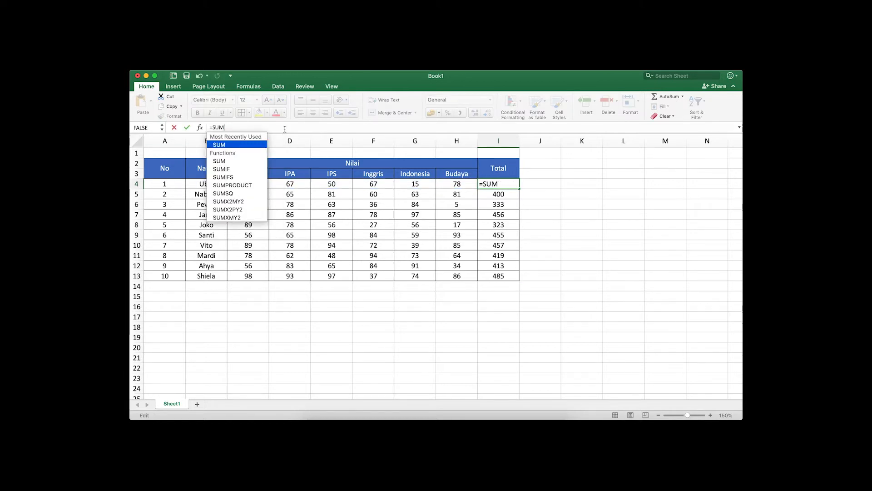
type("IF(")
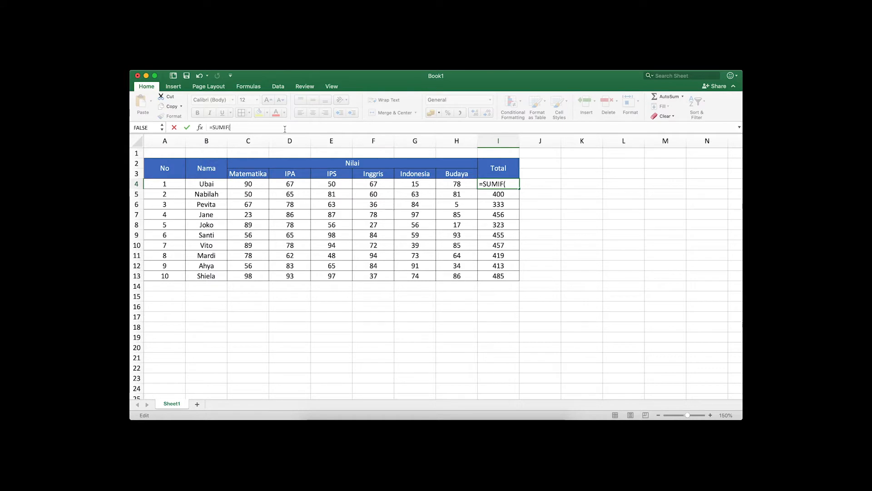
type(")")
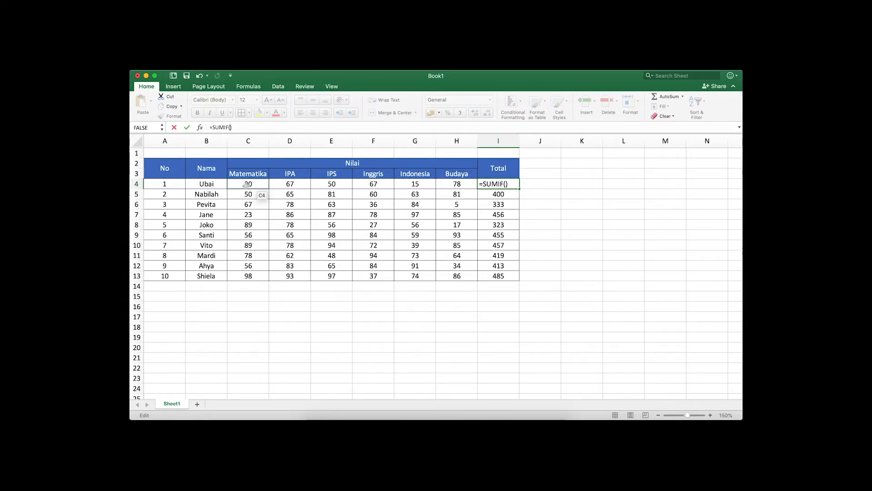
- Complete the formula in cell I4 as =SUMIF(C4:H4;">50") to total only scores above 50
left_click_drag(246, 185, 445, 183)
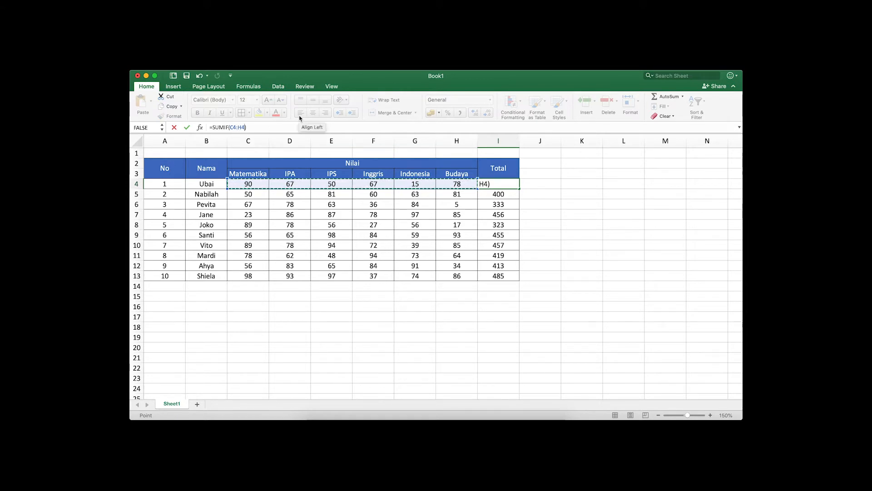
type(";")
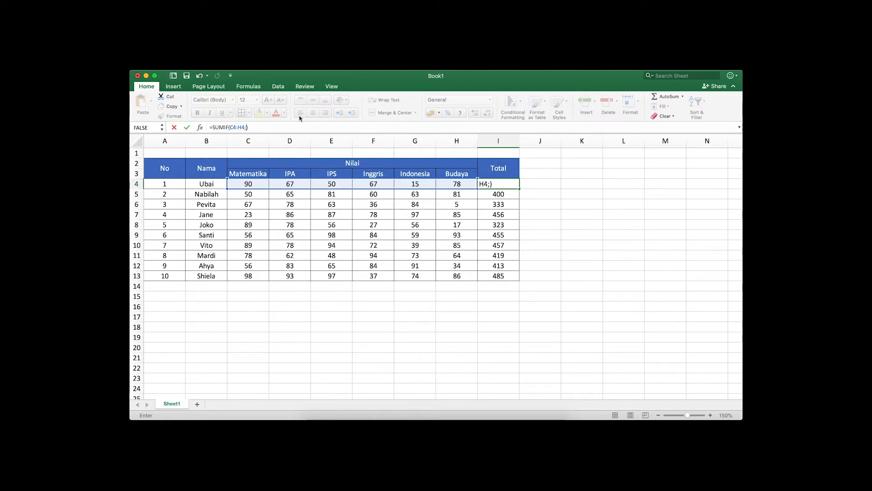
type(">")
type("50")
type("\"")
type("\"")
key("Return")
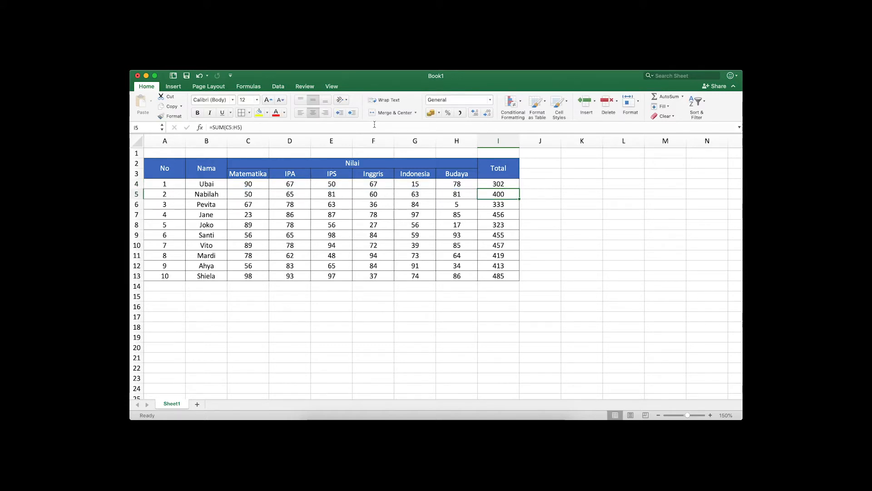
- Review the SUMIF formula in cell I4 and the scores above 50 in row 4
left_click(503, 186)
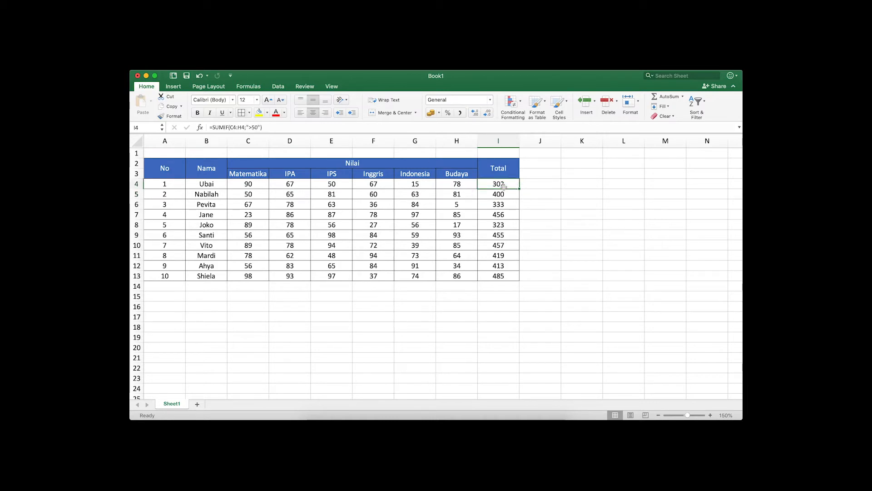
left_click(251, 184)
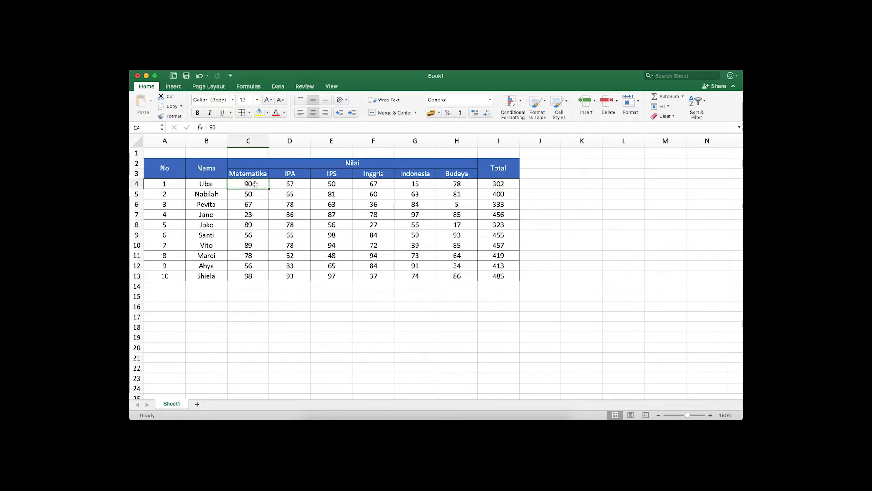
left_click(286, 183)
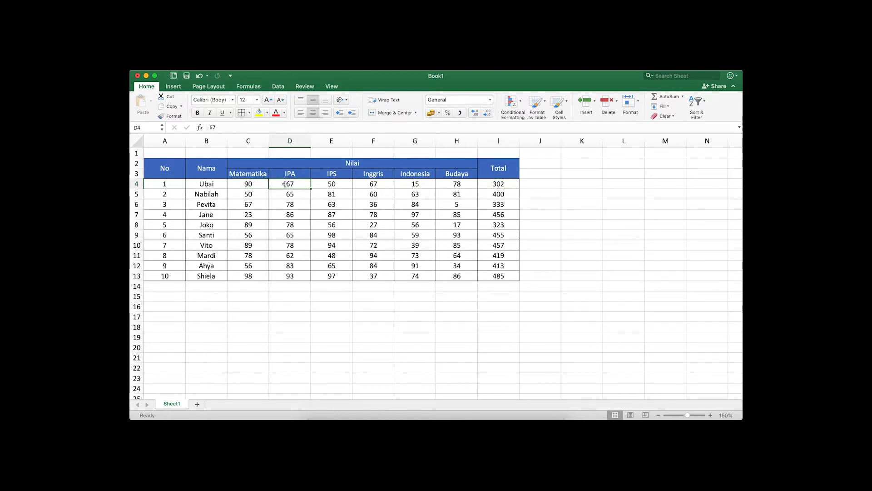
left_click(371, 186)
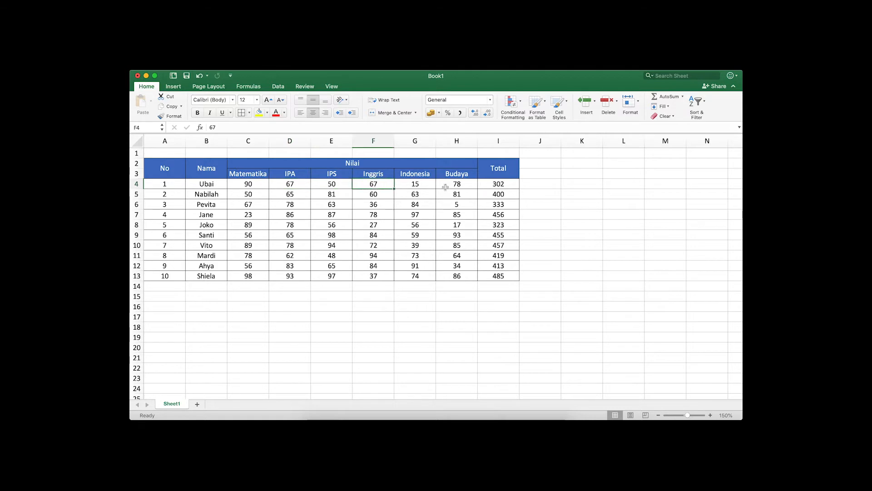
left_click(467, 186)
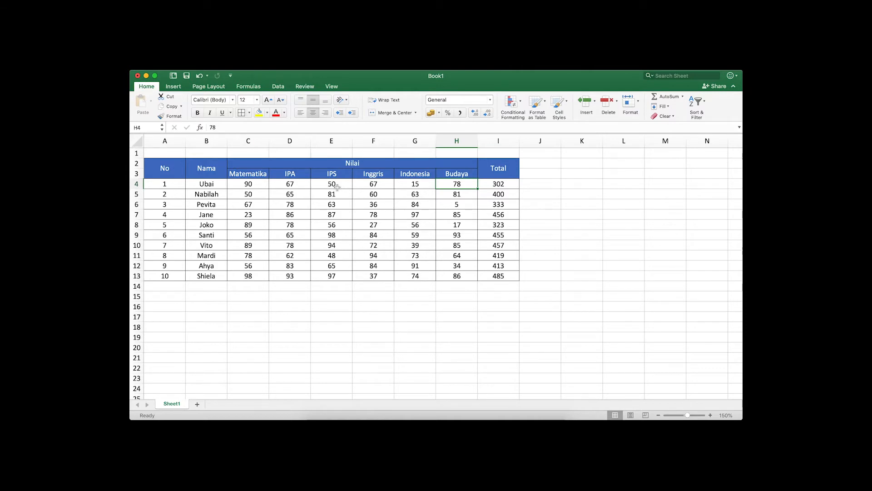
- Copy the SUMIF formula from cell I4 down through I13 in the Total column
key("Right")
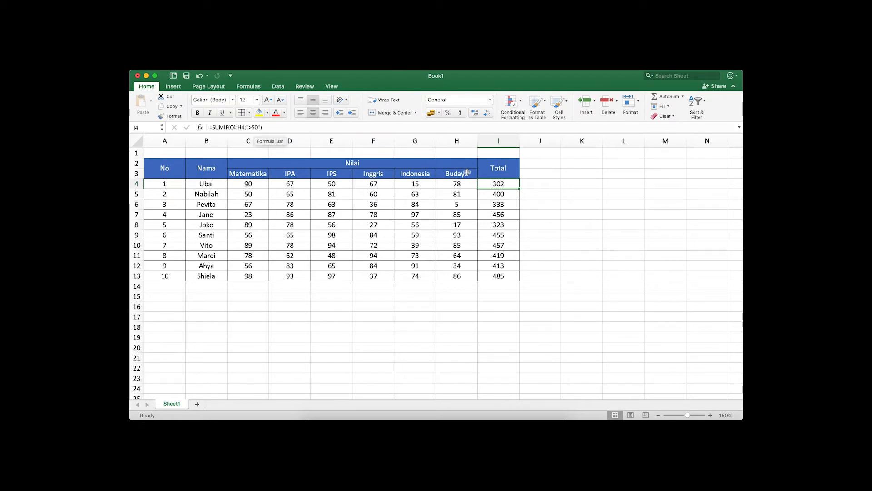
key("super+c")
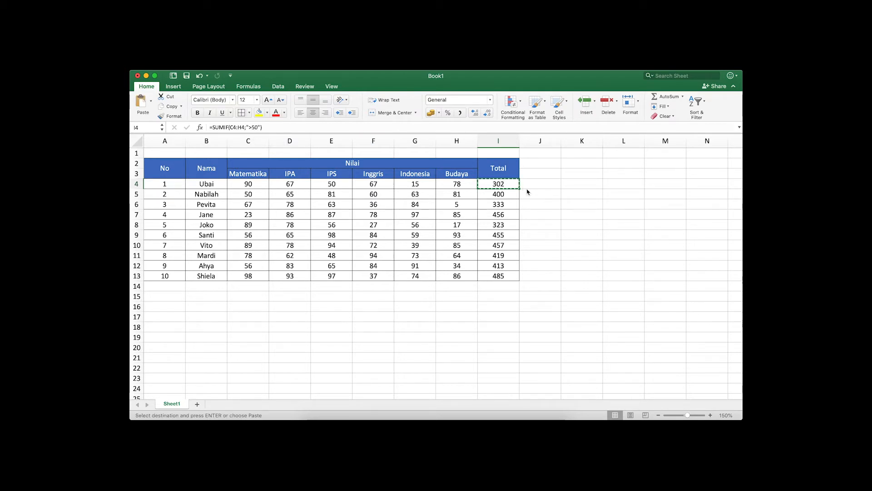
key("Down")
key("super+v")
left_click_drag(515, 182, 515, 278)
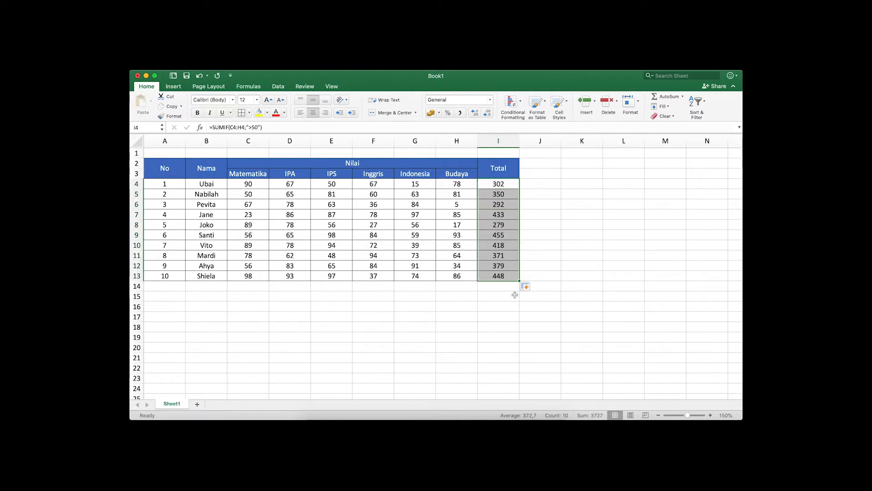
left_click(515, 295)
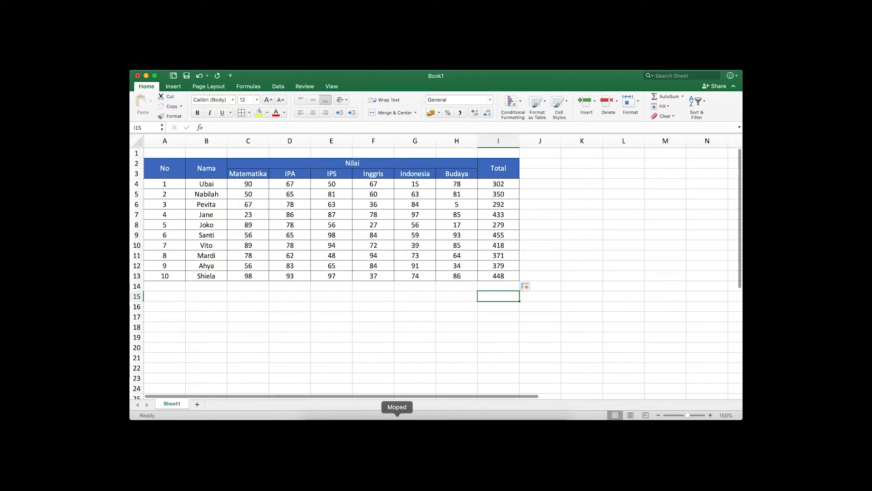
- Highlight the SUMIFS entry in the notes window and return to the Book1 workbook
left_click(397, 423)
scroll(579, 171, "down", 1)
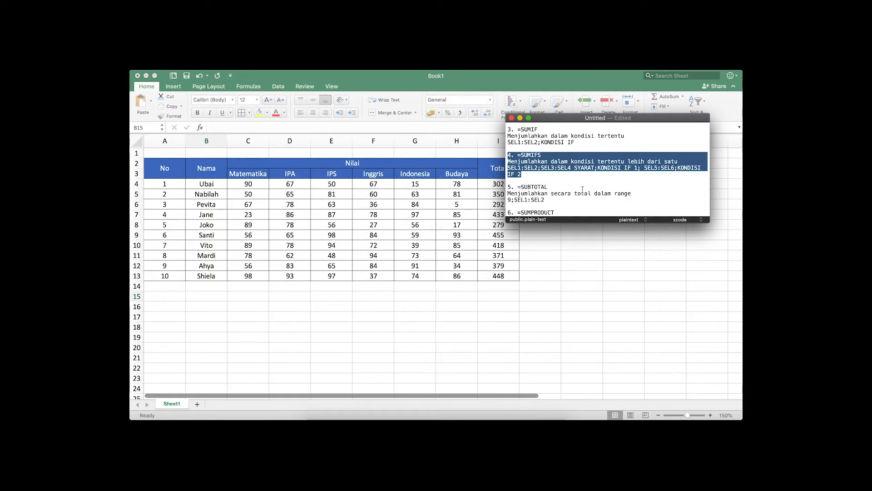
left_click(485, 192)
- Change the function in cell I4 from SUMIF to SUMIFS
left_click(498, 183)
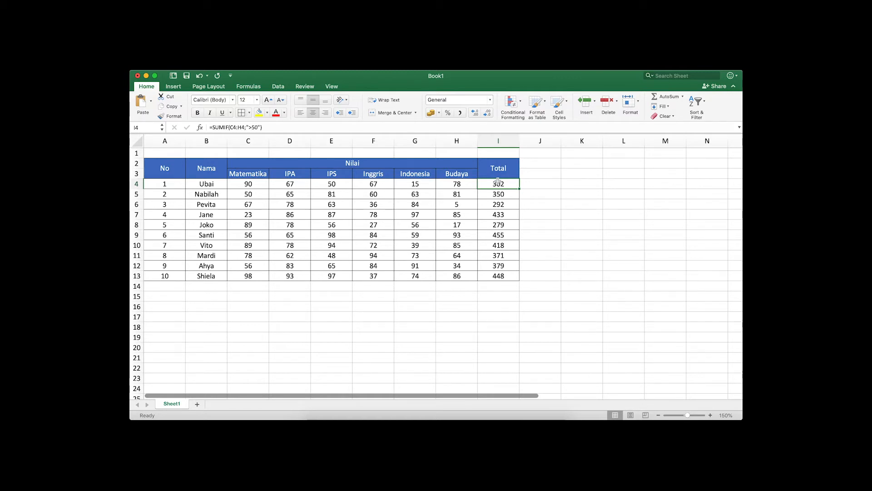
left_click(341, 128)
key("Left")
key("Left")
key("Left")
key("Left")
key("Left")
key("Left")
key("Left")
key("Left")
key("Left")
key("Left")
key("Left")
key("Left")
key("Left")
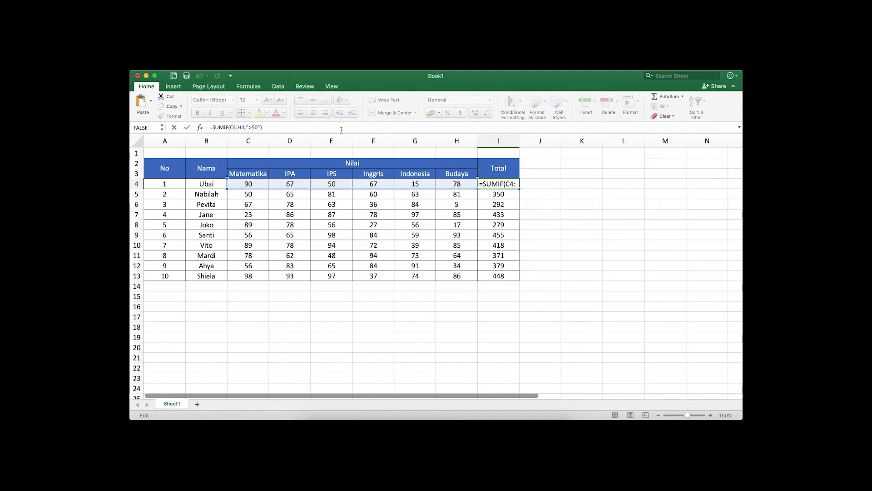
type("S")
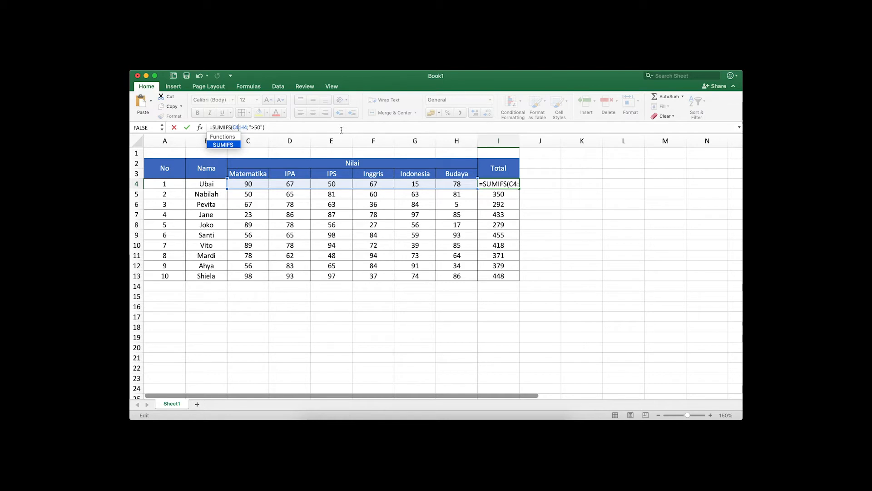
- Remove the ">50" criterion from the SUMIFS formula in cell I4, keeping the range C4:H4 and its separator
key("Right")
key("Right")
key("Right")
left_click(255, 126)
key("shift+Right")
key("shift+Right")
key("shift+Right")
key("shift+Right")
key("shift+Right")
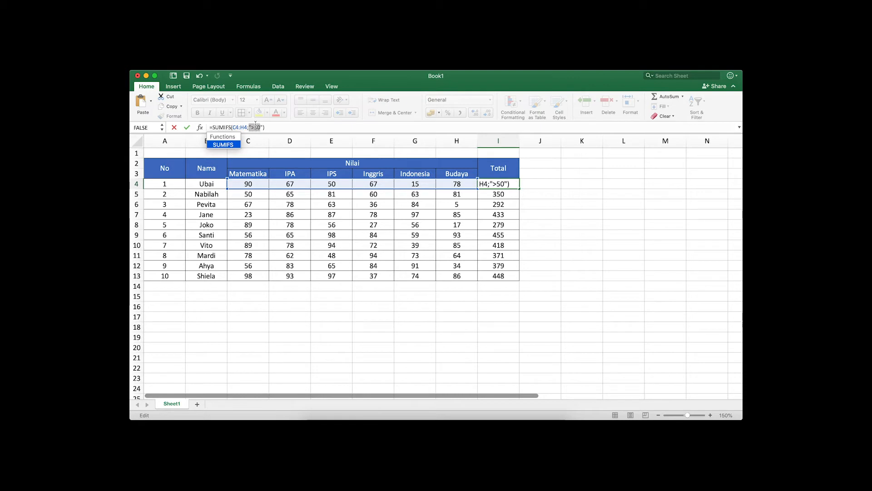
key("BackSpace")
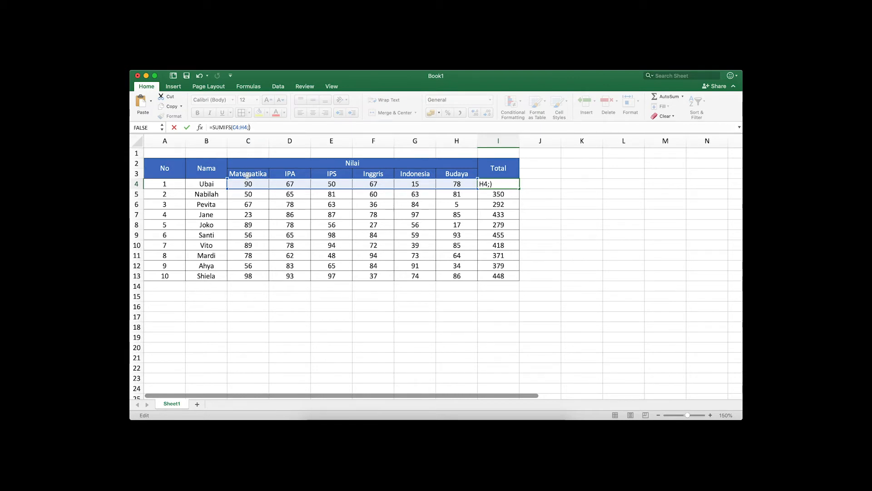
- Add the criteria range C3:H3 with the criterion "Matematika" to the SUMIFS formula in cell I4
left_click_drag(247, 175, 449, 171)
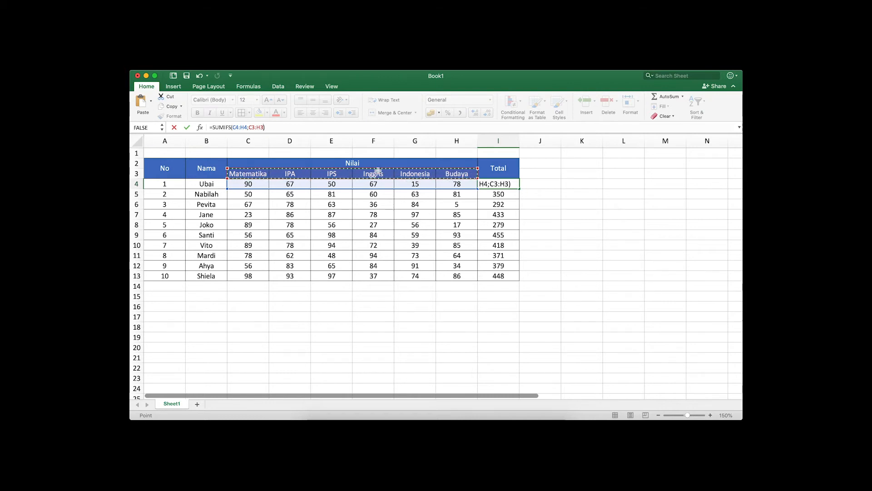
type(";")
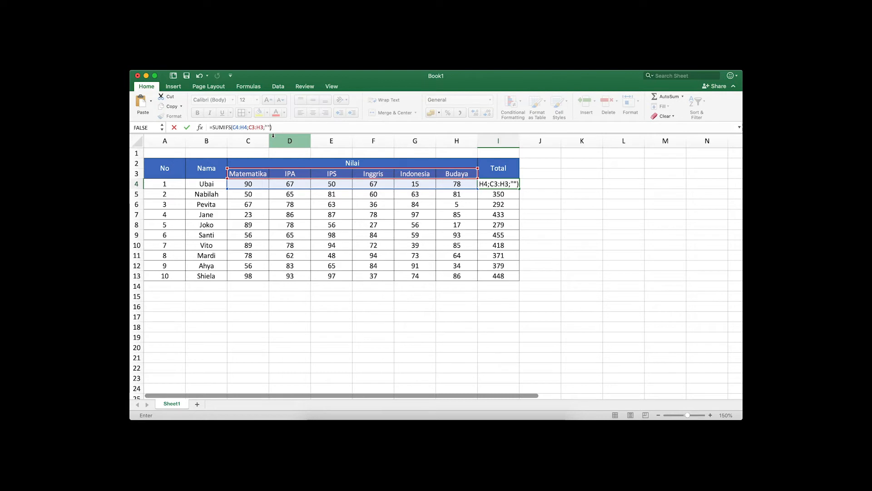
left_click(456, 185)
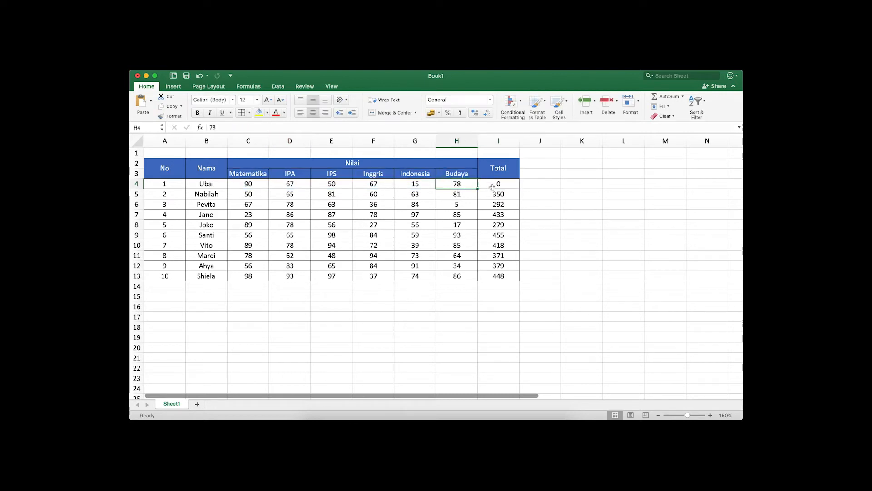
left_click(492, 186)
left_click(267, 128)
type("Matemat")
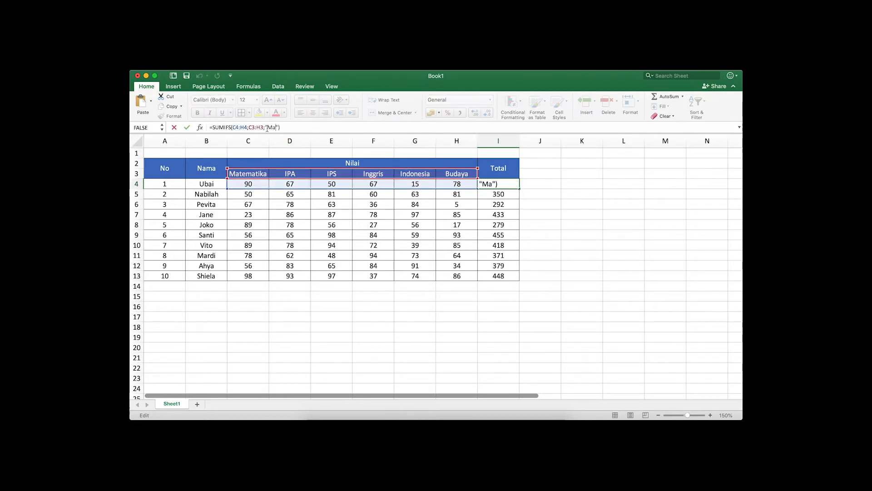
type("ika")
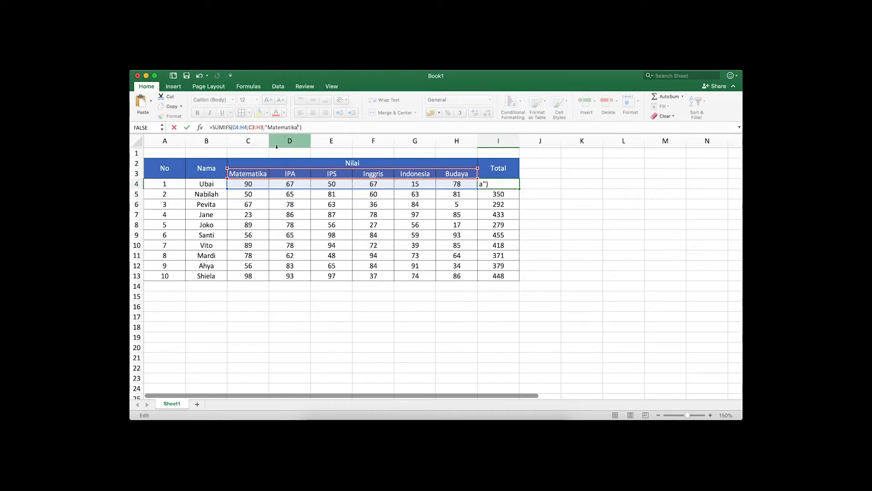
- Add the criteria range C4:H4 with the criterion ">50" to the SUMIFS formula in cell I4 and commit it
type(";")
left_click_drag(244, 183, 446, 184)
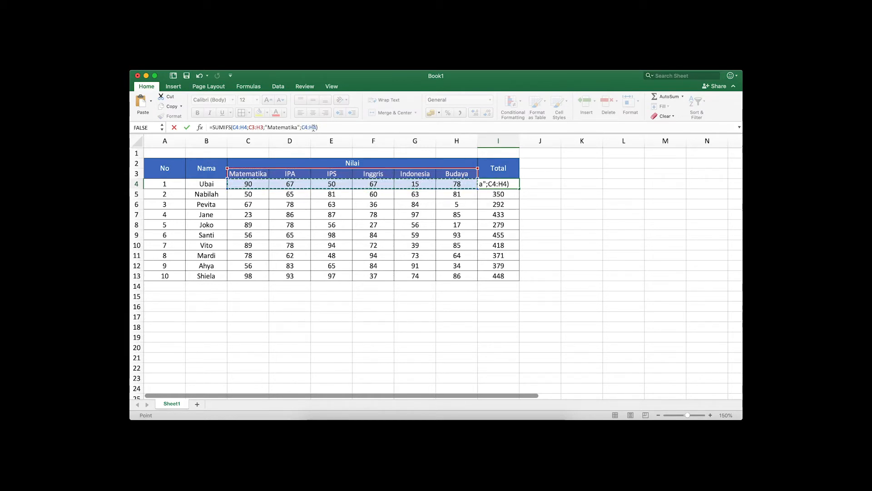
type(";")
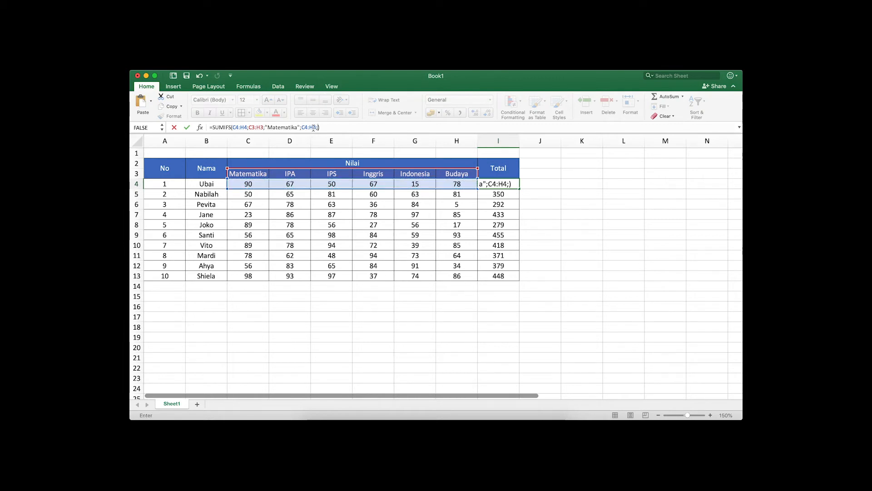
type("\"\"")
key("Left")
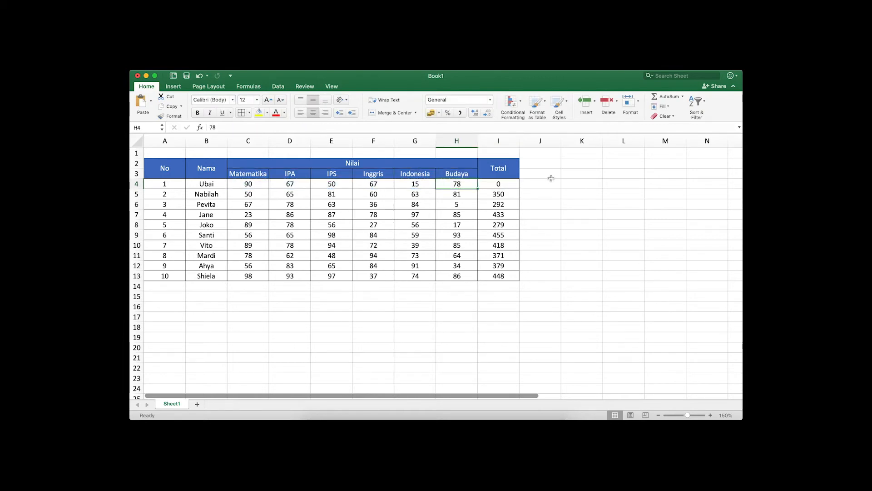
left_click(508, 184)
left_click(318, 127)
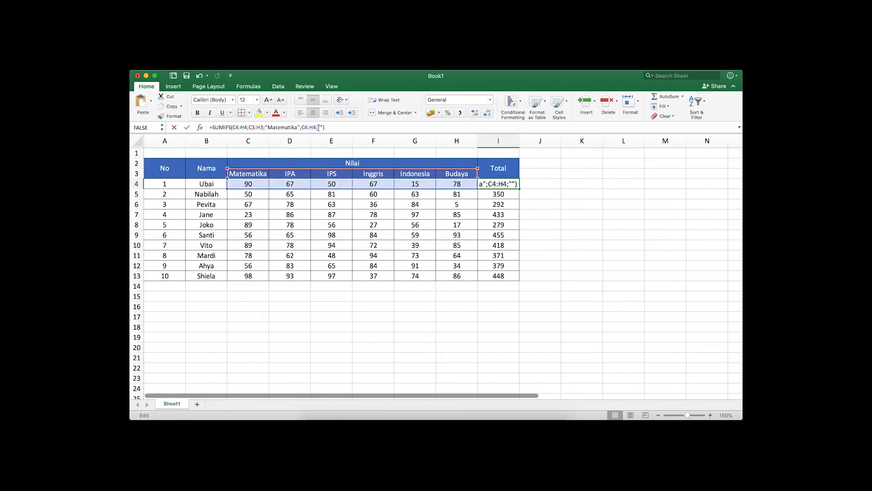
type("50")
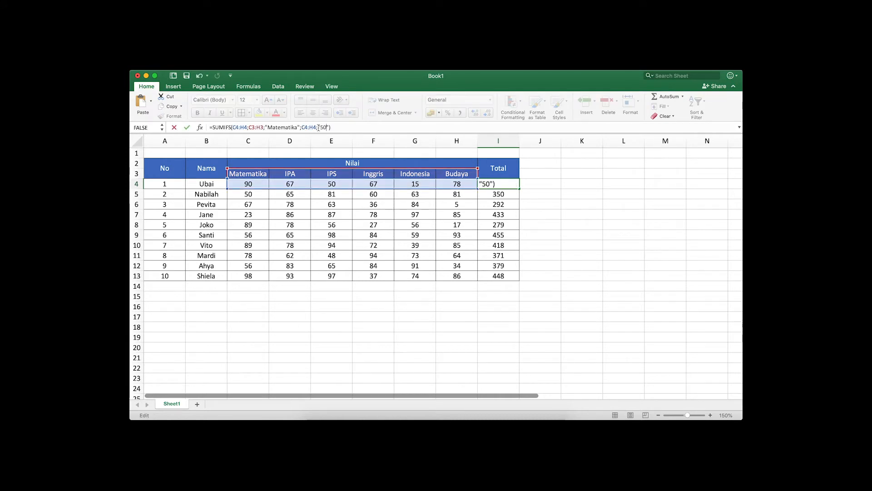
type(">")
key("Return")
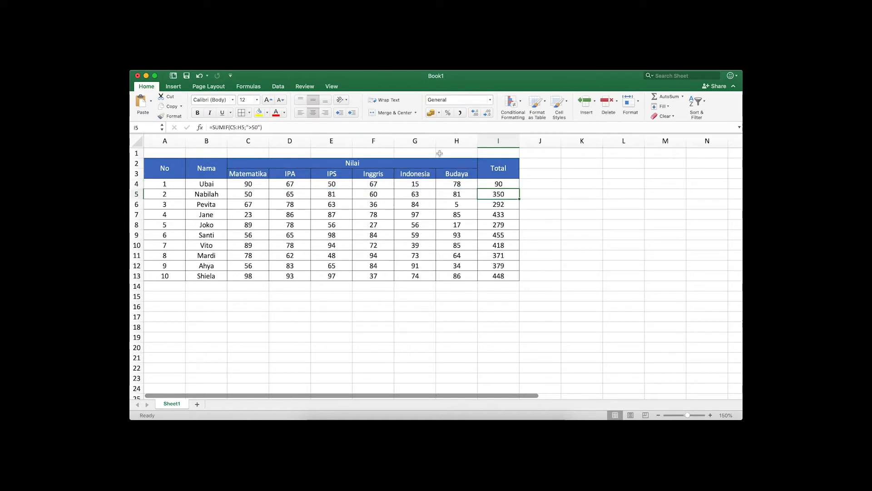
- Copy the SUMIFS formula from cell I4 to I5 and fill it down the Total column to I13
left_click(506, 184)
key("super+c")
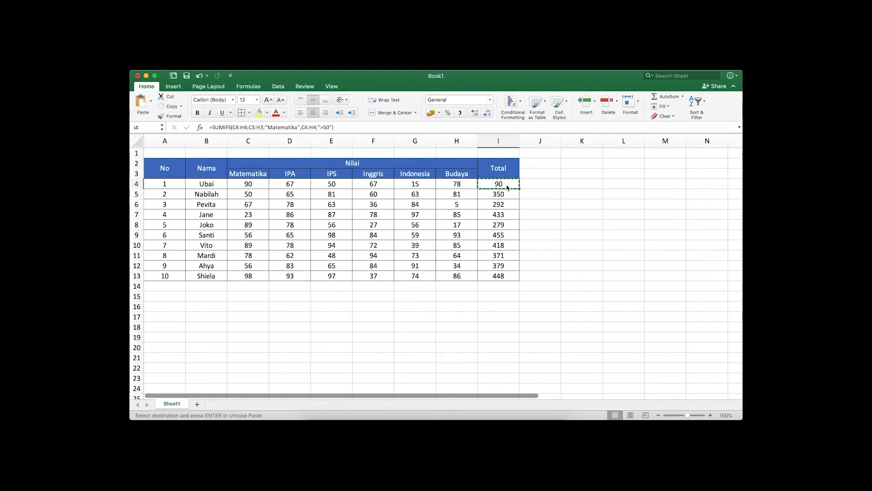
key("Down")
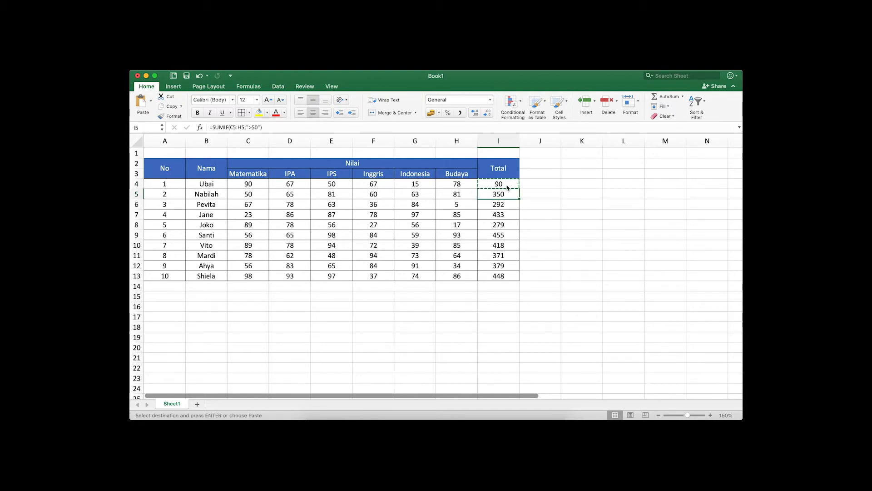
key("super+v")
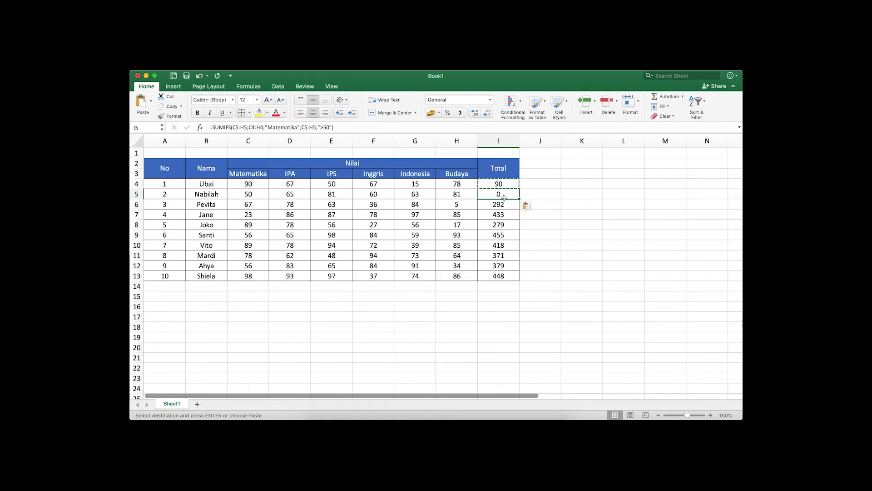
left_click_drag(515, 180, 514, 276)
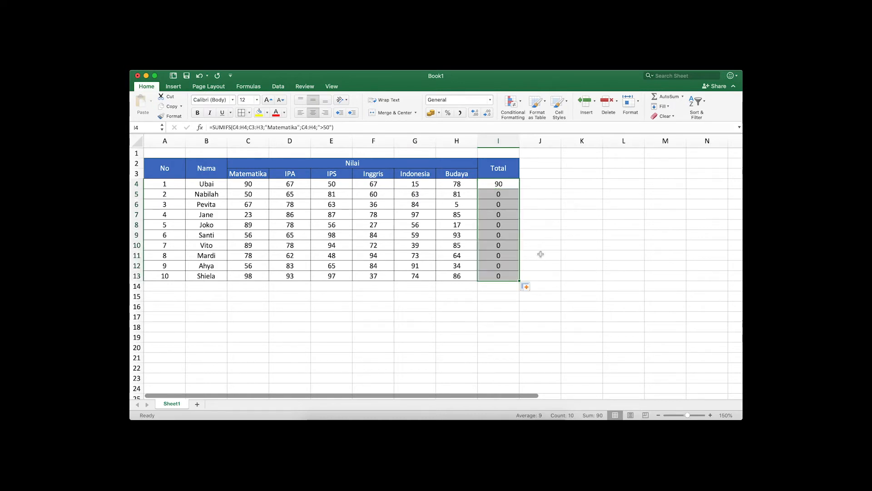
- Examine the criteria ranges in the copied SUMIFS formulas of the Total column, ending at cell I4
left_click(500, 242)
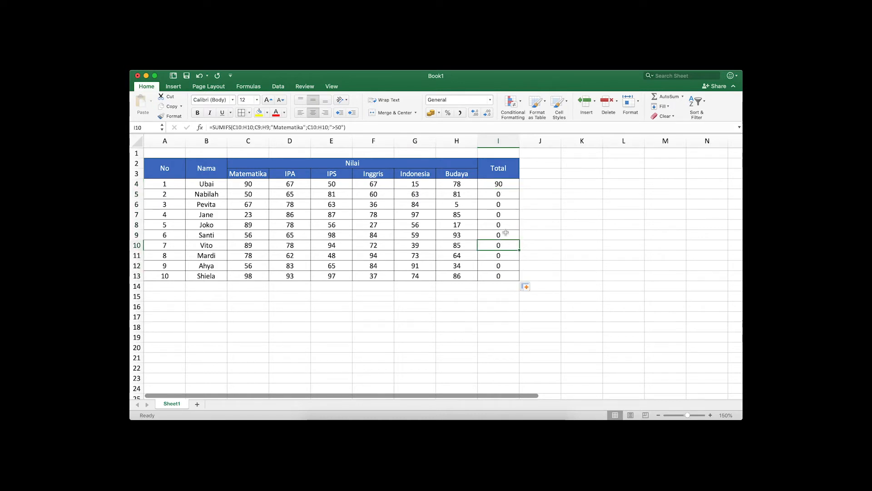
left_click(509, 225)
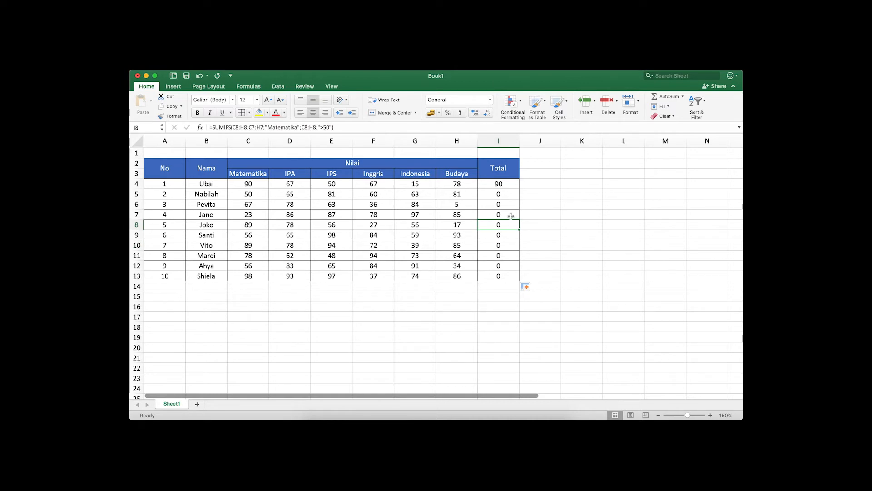
left_click(511, 216)
key("Down")
key("Up")
key("Up")
key("Up")
key("Up")
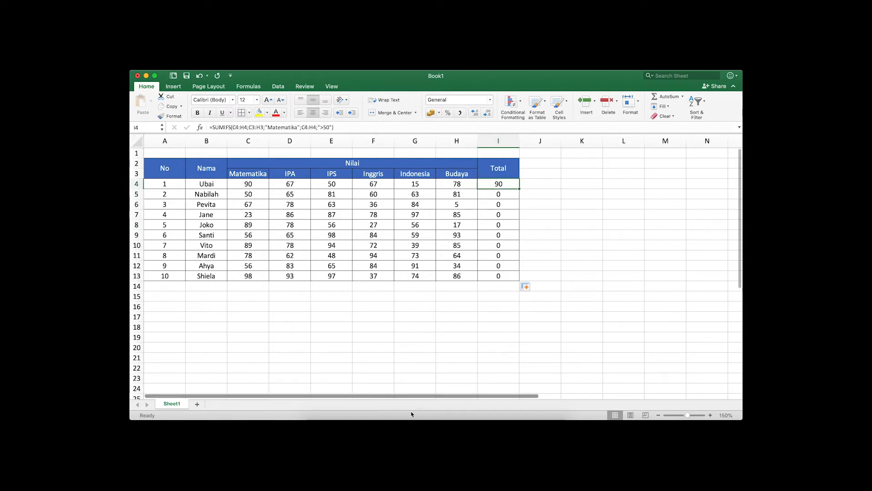
- Undo the SUMIFS changes in the Total column back to the SUMIF formulas and clear the trial formula in cell B15
left_click(397, 427)
left_click(506, 269)
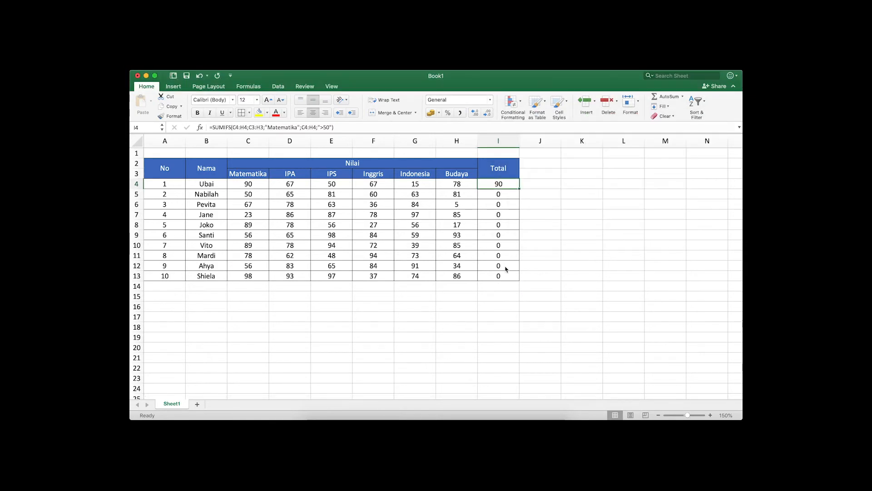
left_click(506, 269)
key("super+z")
key("super+z")
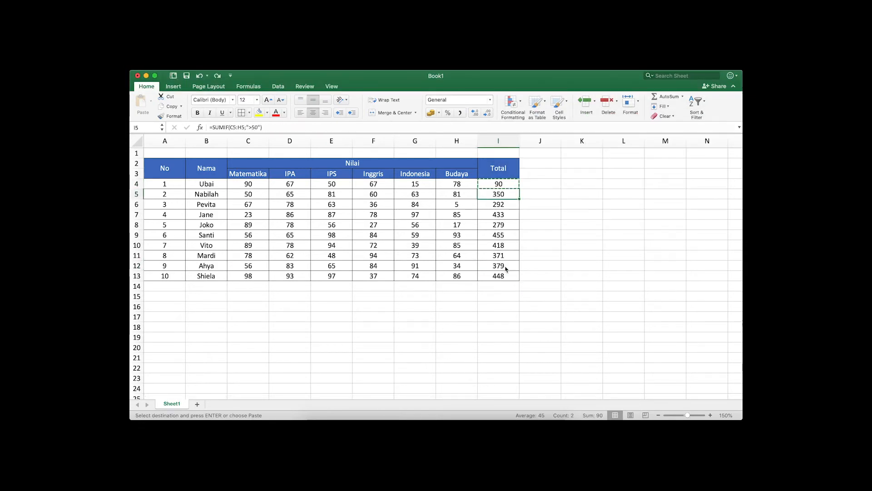
key("super+z")
key("super+z")
key("super+y")
key("super+y")
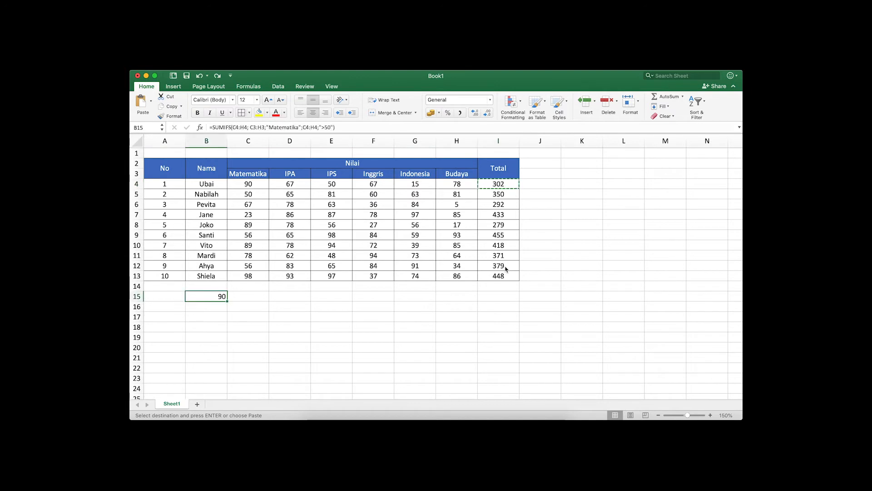
key("Delete")
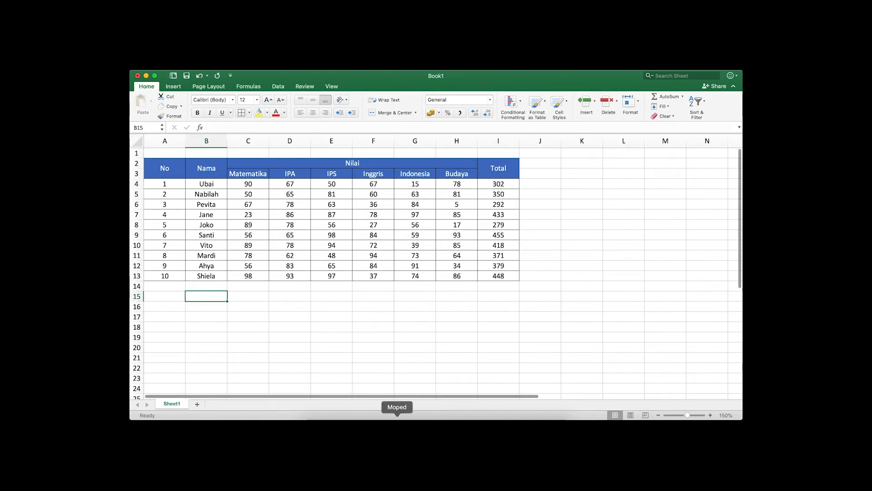
- Highlight the SUBTOTAL entry in the notes window and return to cell I4 of the Book1 workbook
left_click(398, 426)
scroll(544, 179, "down", 3)
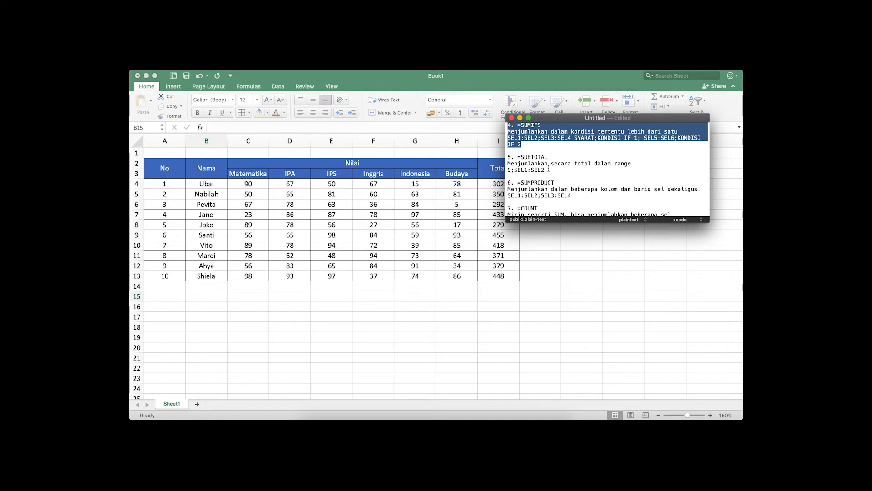
left_click_drag(548, 169, 503, 159)
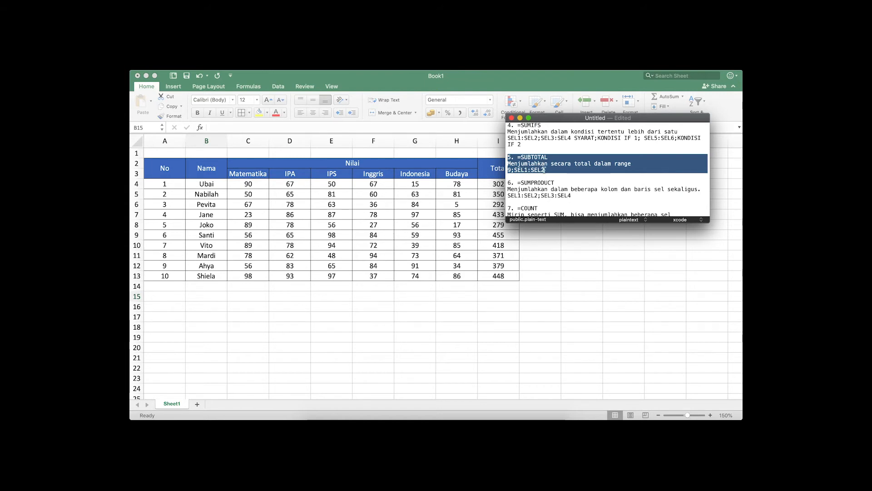
left_click(487, 184)
left_click(487, 184)
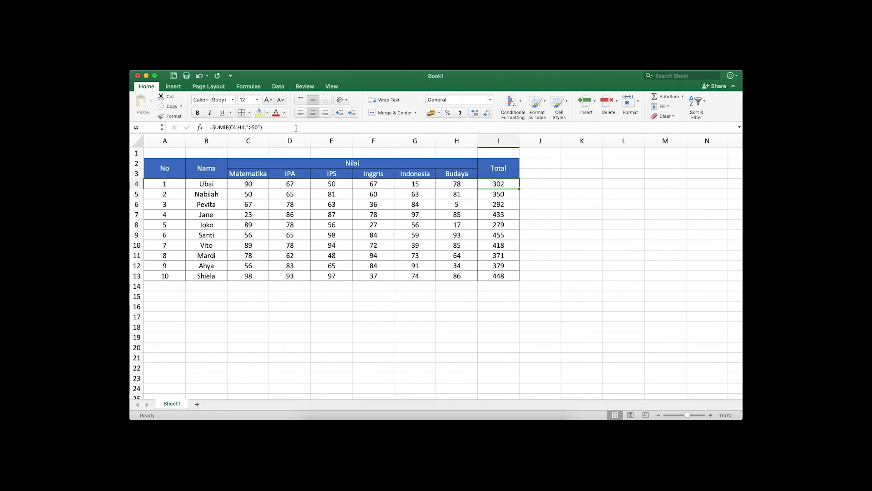
- Erase the SUMIF formula in cell I4, keeping only its equals sign
left_click(282, 128)
key("BackSpace")
key("BackSpace")
key("BackSpace")
key("BackSpace")
key("BackSpace")
key("BackSpace")
key("BackSpace")
key("BackSpace")
key("BackSpace")
key("BackSpace")
key("BackSpace")
key("BackSpace")
key("BackSpace")
key("BackSpace")
key("BackSpace")
key("BackSpace")
key("BackSpace")
key("BackSpace")
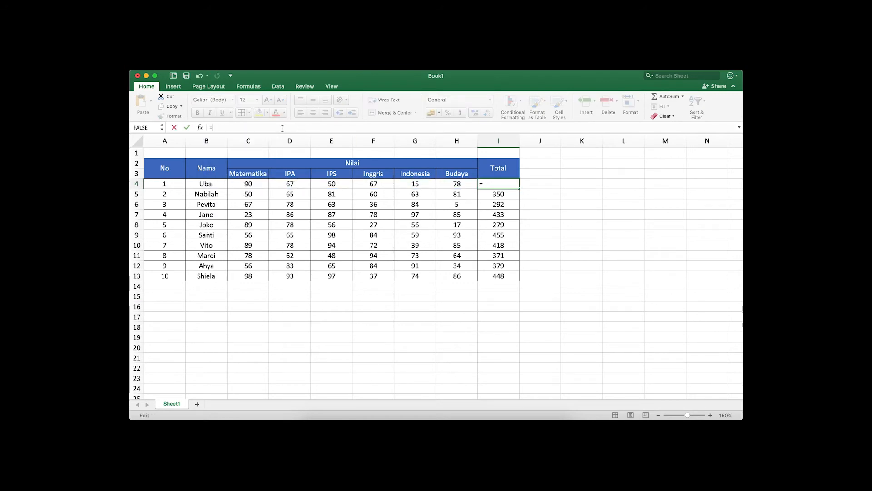
- Complete the formula in cell I4 as =SUBTOTAL(9;C4:H4)
type("S")
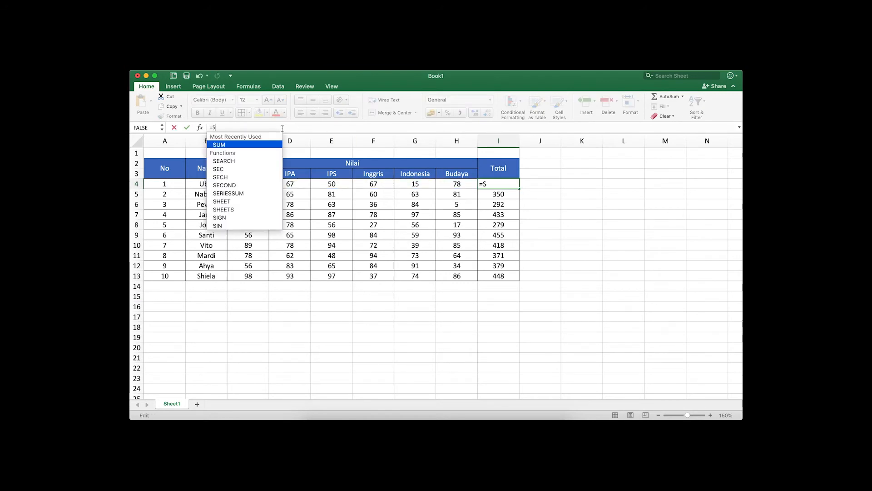
type("UB")
key("Down")
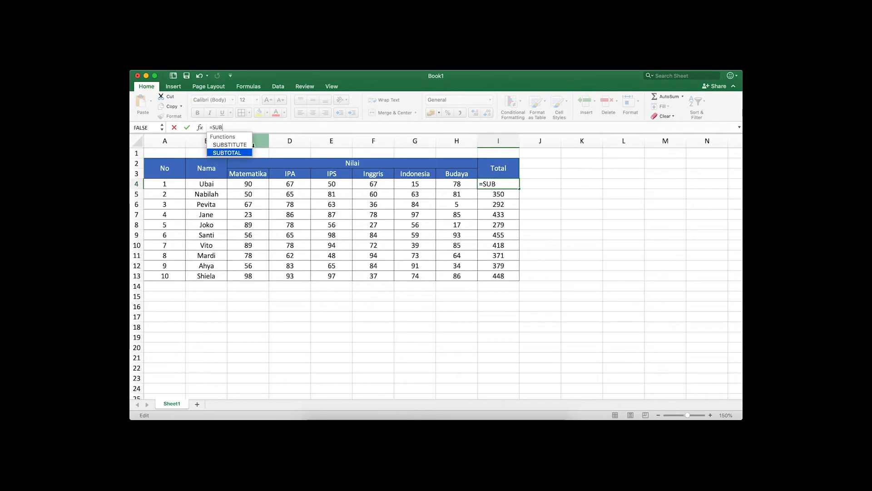
double_click(240, 153)
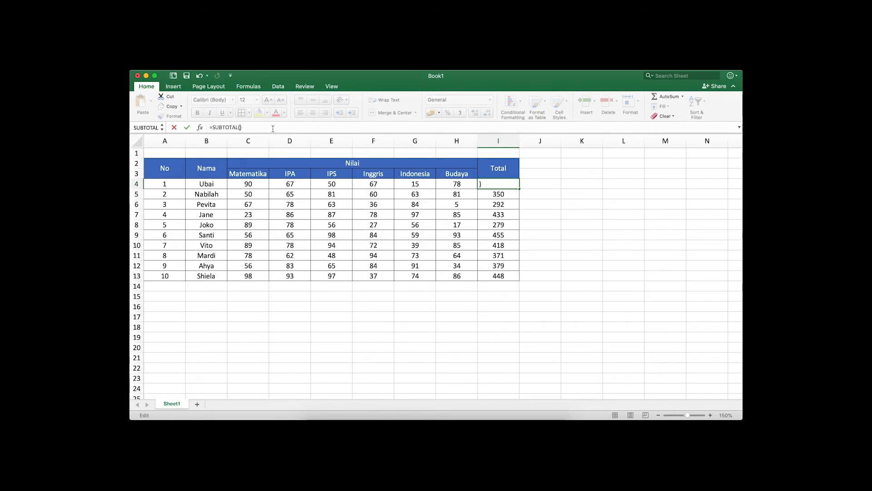
type("9;")
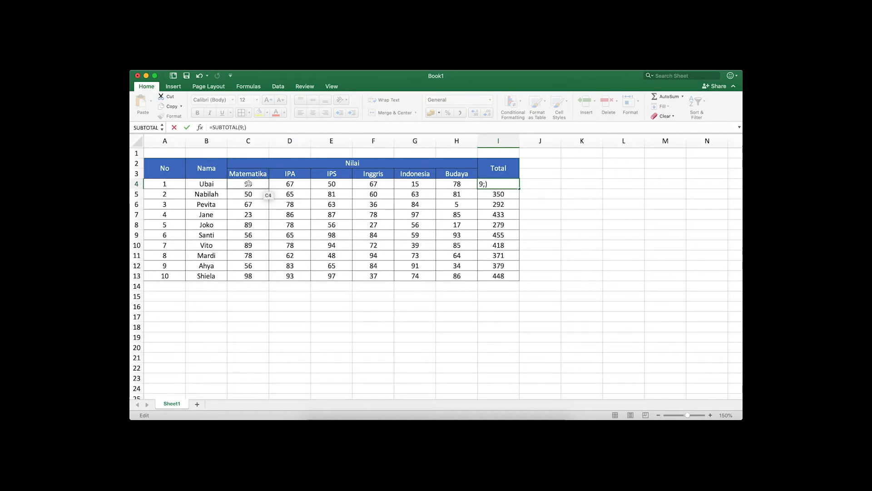
left_click_drag(248, 183, 439, 184)
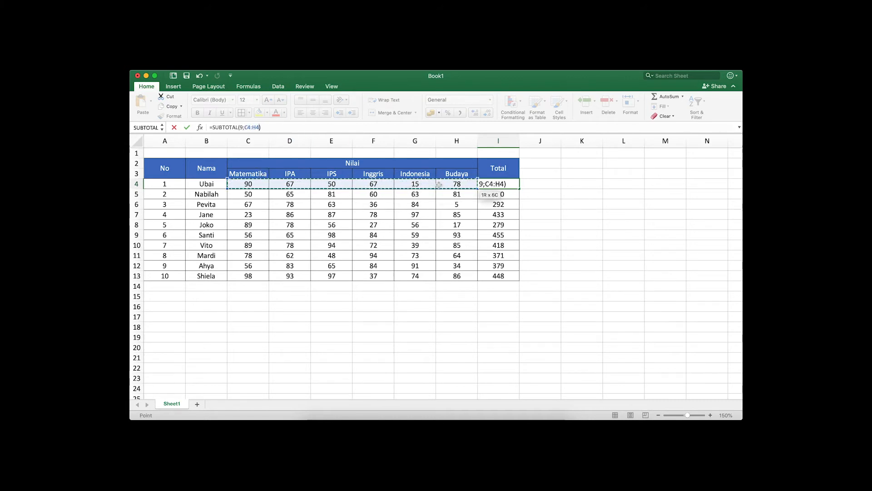
key("Return")
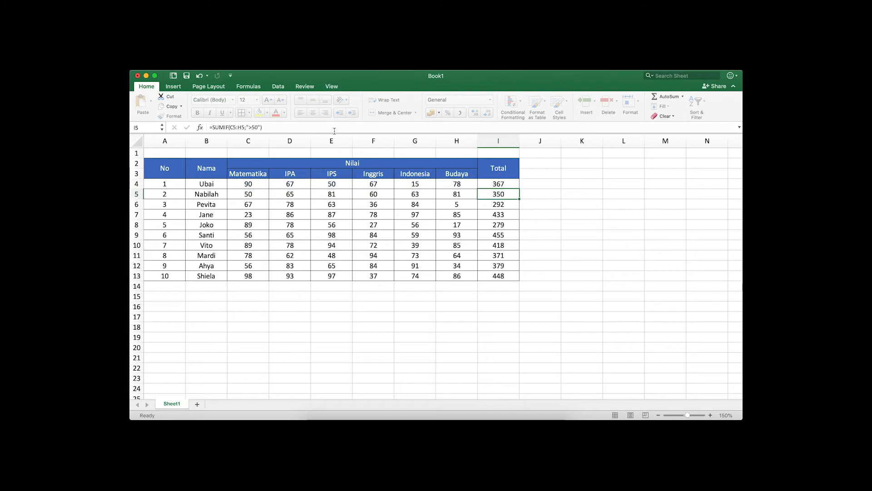
key("Up")
key("Left")
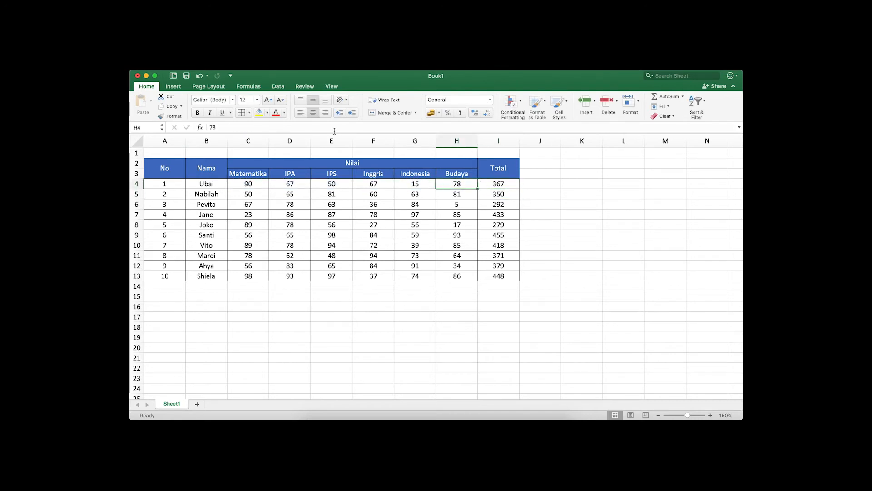
key("Left")
key("Left")
key("Left")
key("Left")
key("Left")
key("Left")
key("Right")
key("Right")
key("Right")
key("Right")
key("Right")
key("Right")
key("Right")
key("Right")
key("Right")
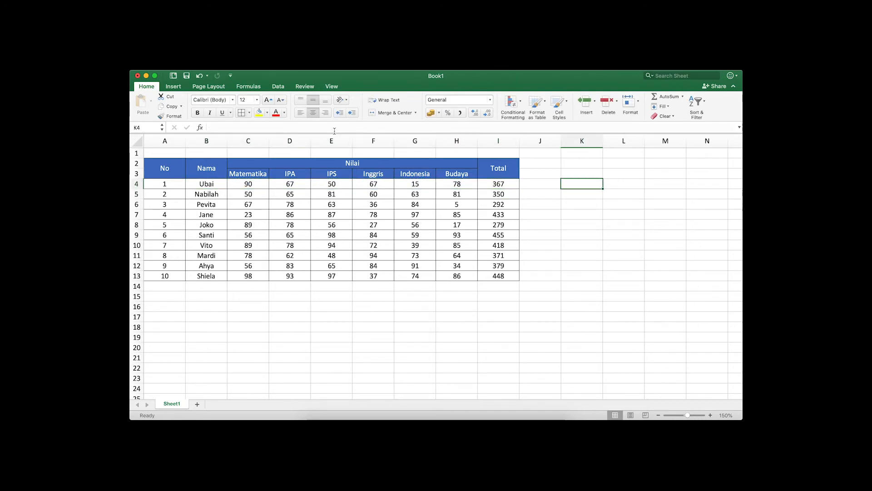
- Copy the SUBTOTAL formula from cell I4 to I5 and fill it down the Total column to I13
key("Left")
key("Left")
key("super+c")
key("Down")
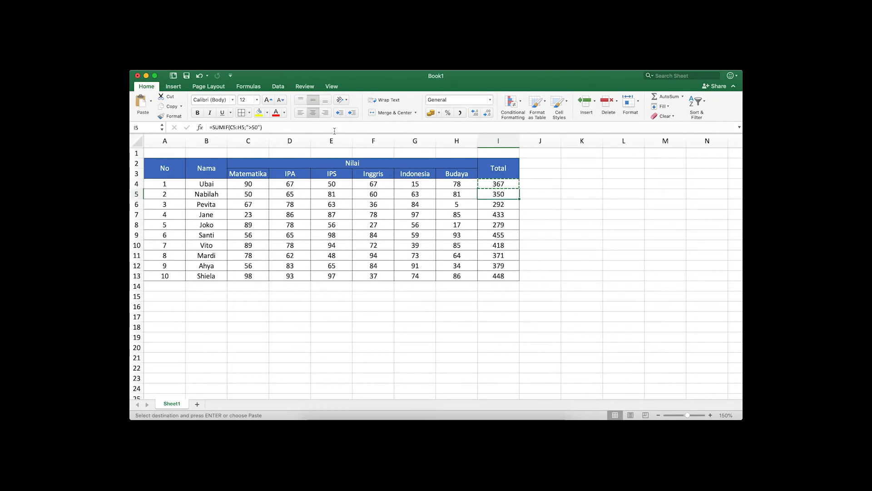
key("super+v")
key("Up")
key("shift+Down")
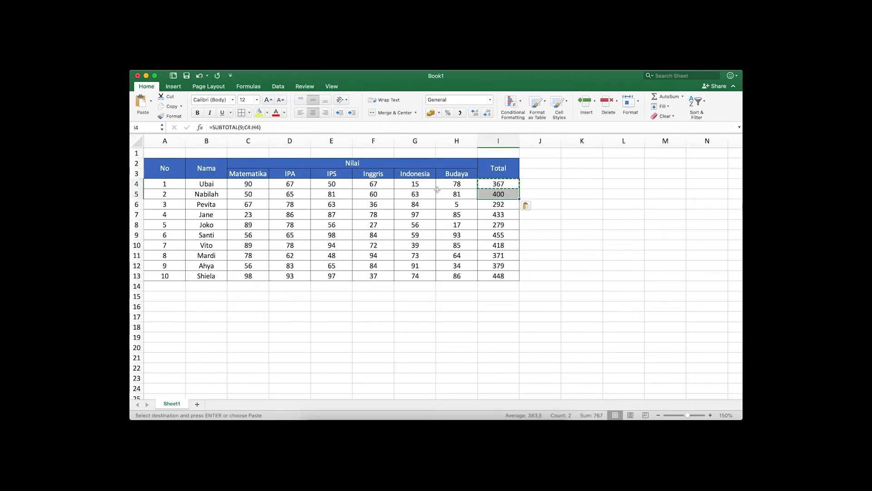
left_click_drag(519, 199, 516, 279)
left_click(499, 327)
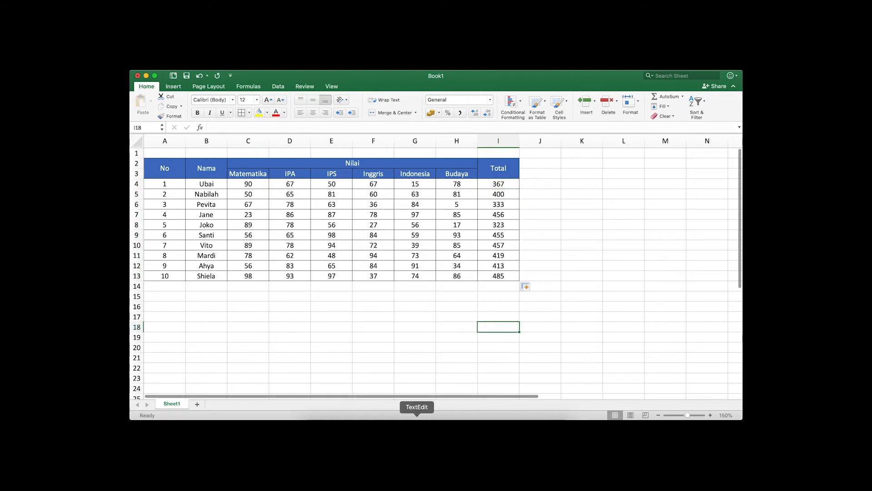
- Check the SUMPRODUCT entry in the notes window, then select cell I4 in the Book1 workbook
left_click(416, 423)
scroll(592, 173, "down", 3)
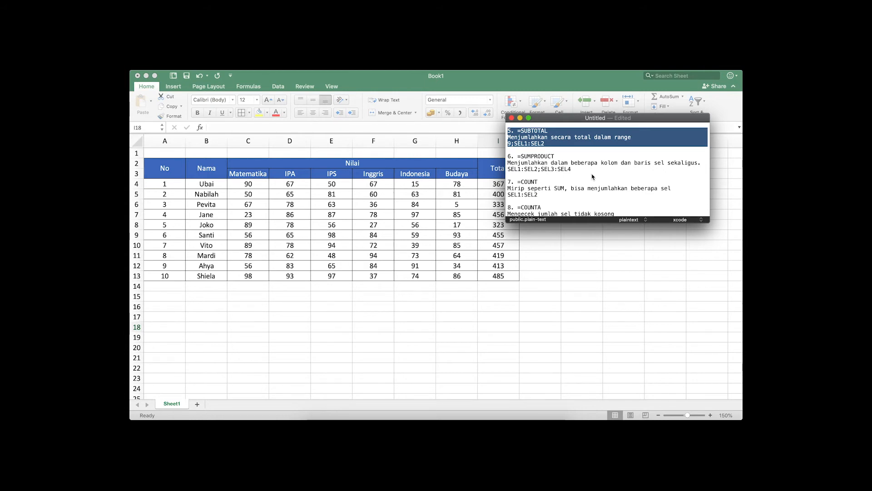
left_click(496, 194)
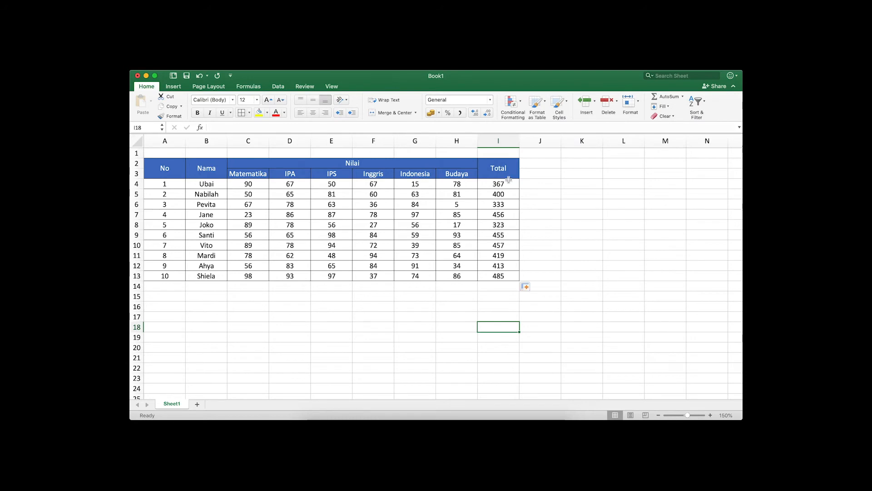
left_click(509, 184)
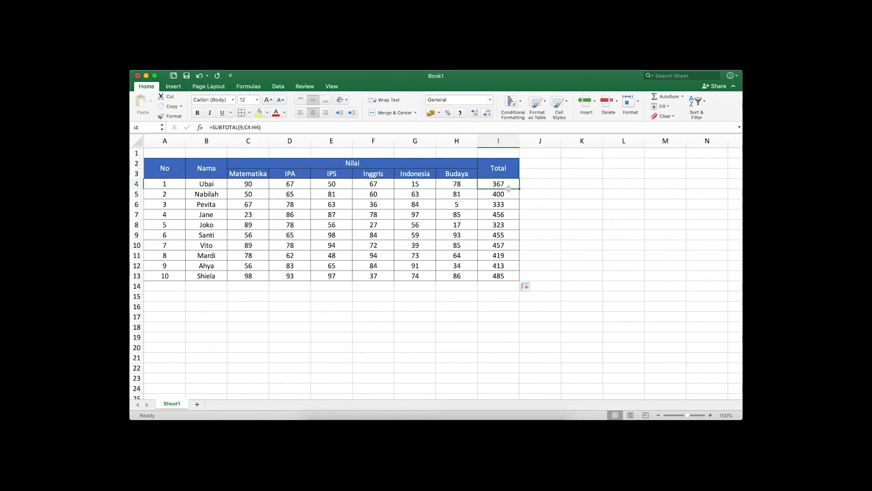
- Enter the label "Seluruh Nilai Matematika" in cell G16 below the score table
left_click(415, 310)
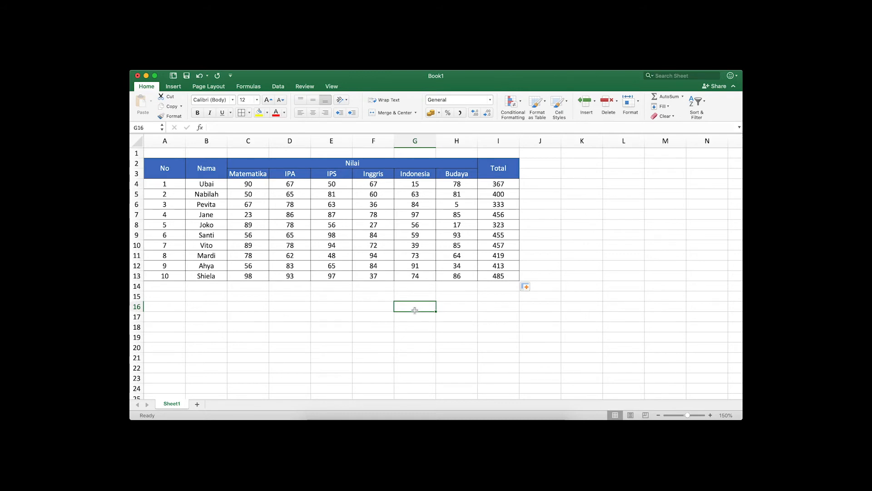
type("Seluruh Nilai M")
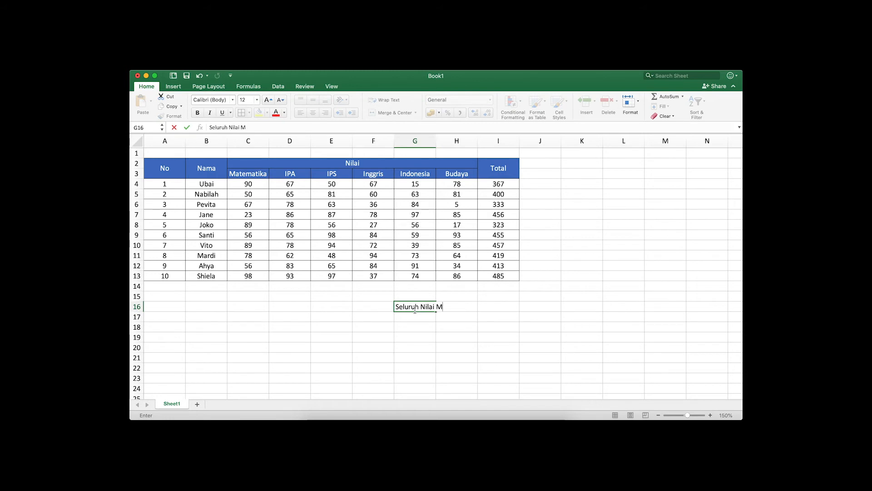
type("atematika")
key("Return")
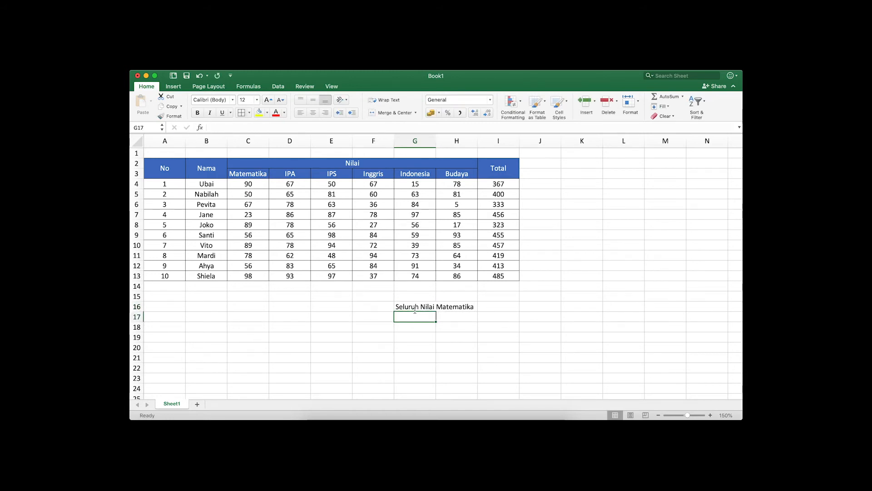
- Extend the label in cell G16 to read "Seluruh Nilai Matematika dan IPA"
key("Up")
key("Right")
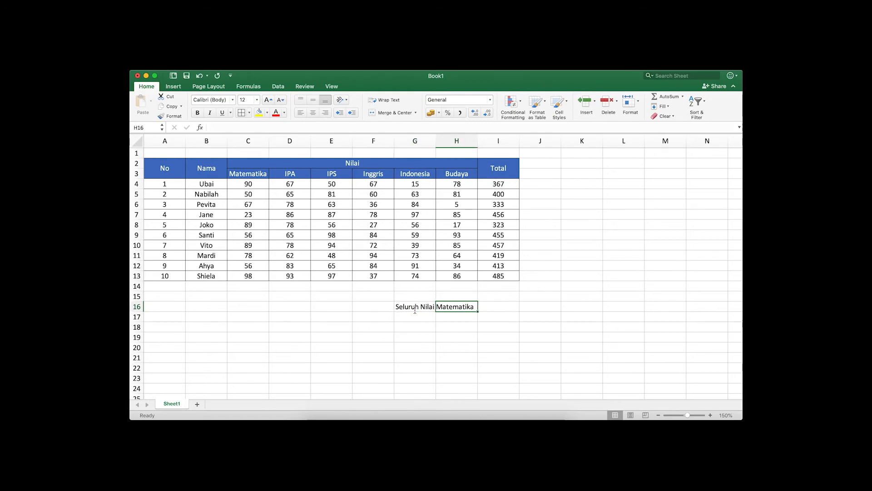
left_click(417, 303)
key("Down")
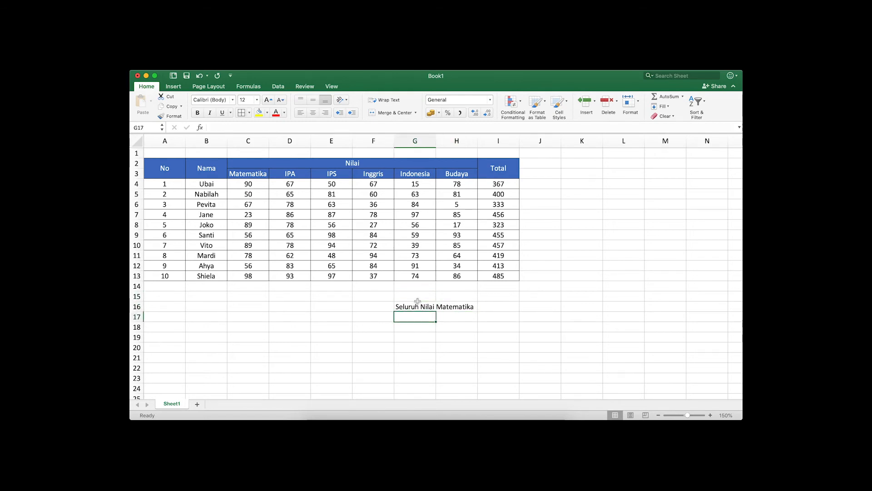
left_click(417, 302)
double_click(414, 306)
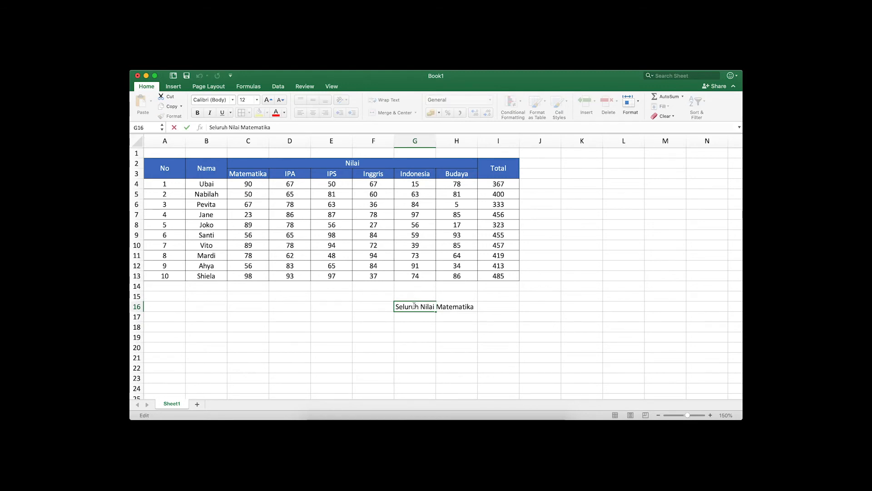
type("dan IPA")
- Enter only an equals sign as a separator in cell J16, without any cell reference
left_click(537, 308)
type("=")
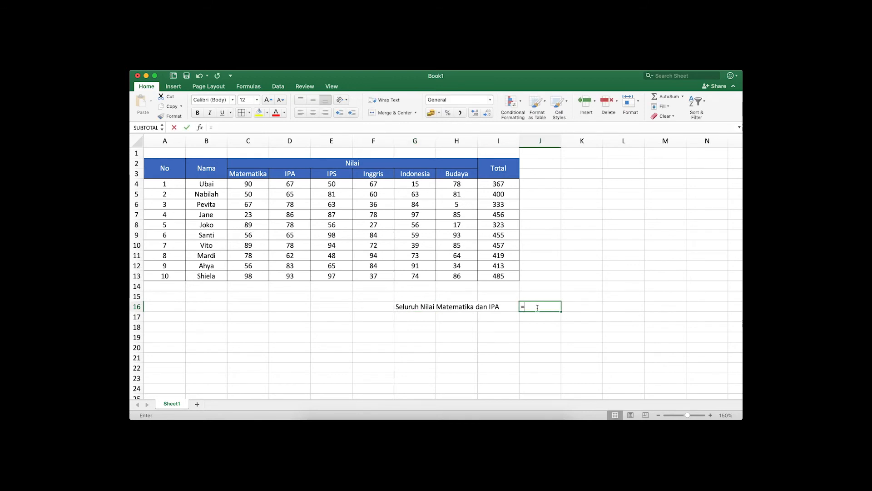
key("Left")
key("Left")
key("Left")
key("Right")
key("Right")
key("Right")
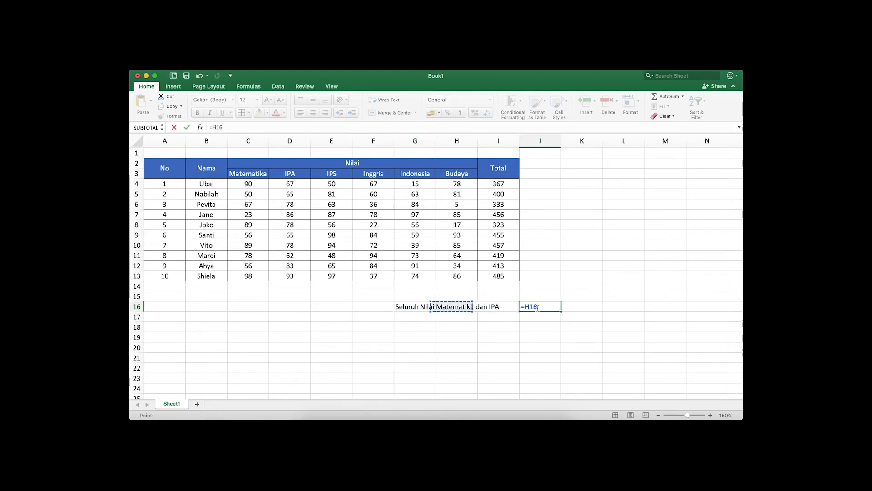
key("Up")
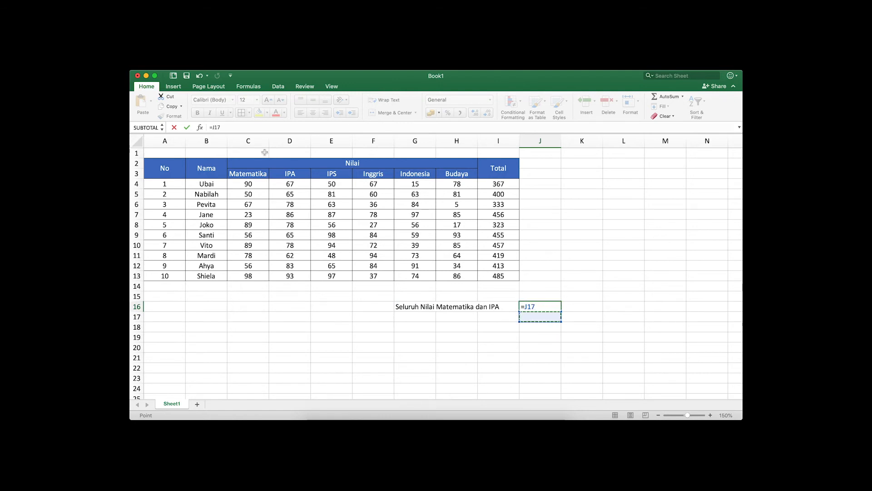
key("BackSpace")
key("BackSpace")
key("BackSpace")
key("Return")
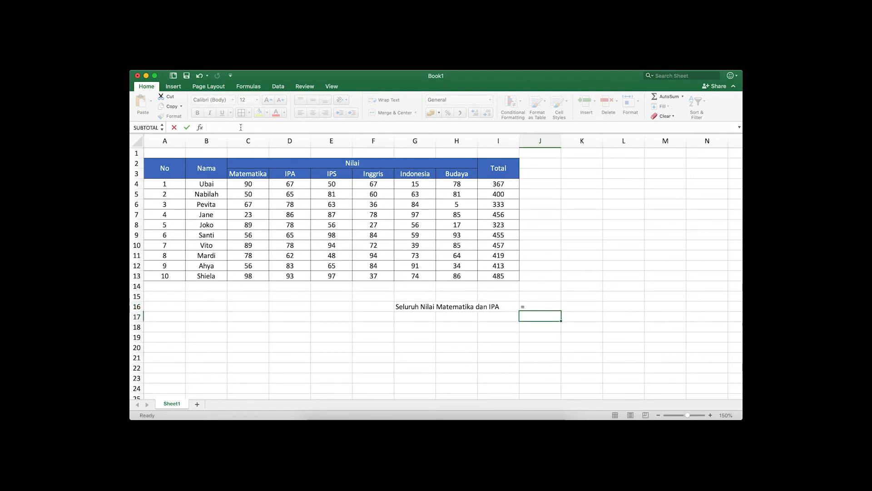
- Enter the formula =SUMPRODUCT(C4:D13) in cell K16 to total the Matematika and IPA scores
left_click(572, 306)
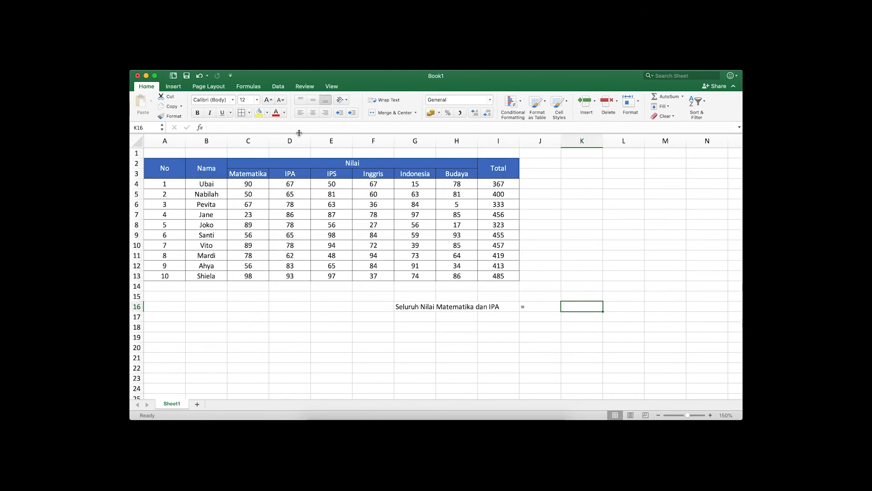
type("=SU")
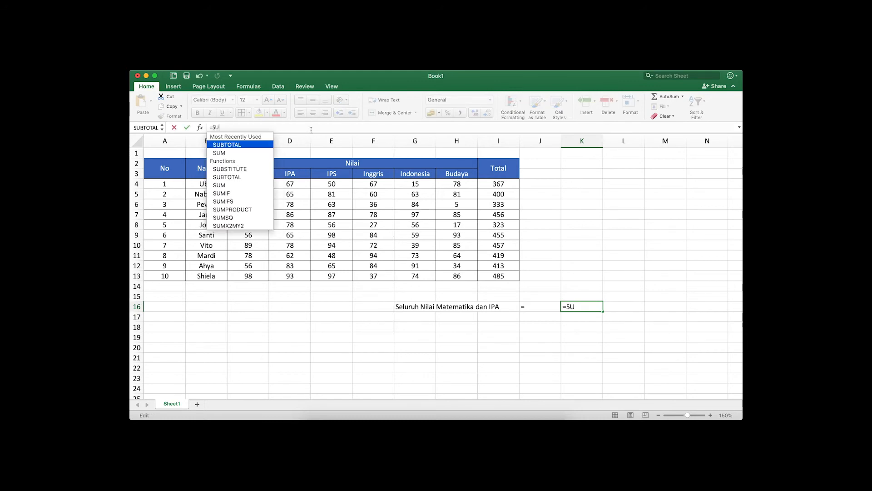
type("B")
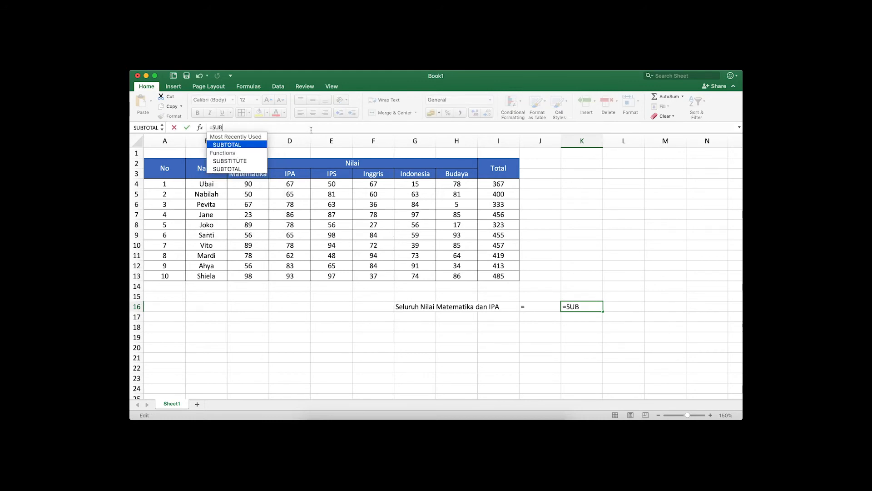
type("TOTAL")
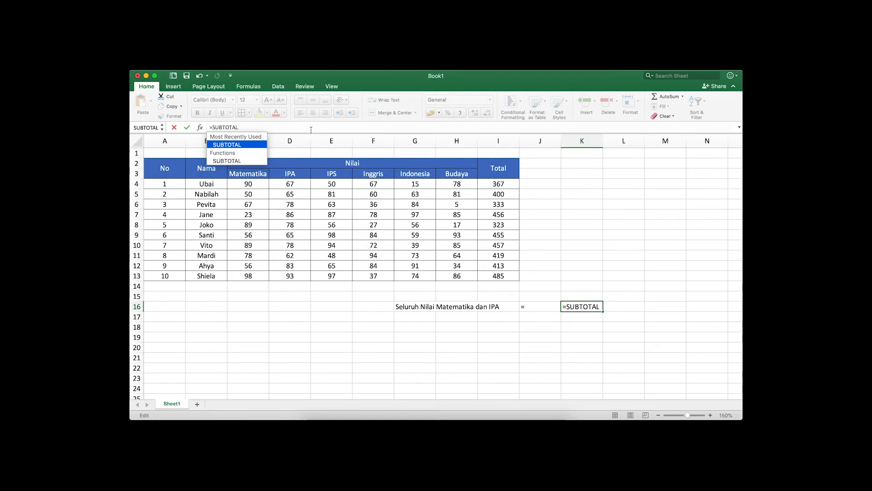
key("BackSpace")
key("BackSpace")
key("BackSpace")
key("BackSpace")
key("BackSpace")
type("M")
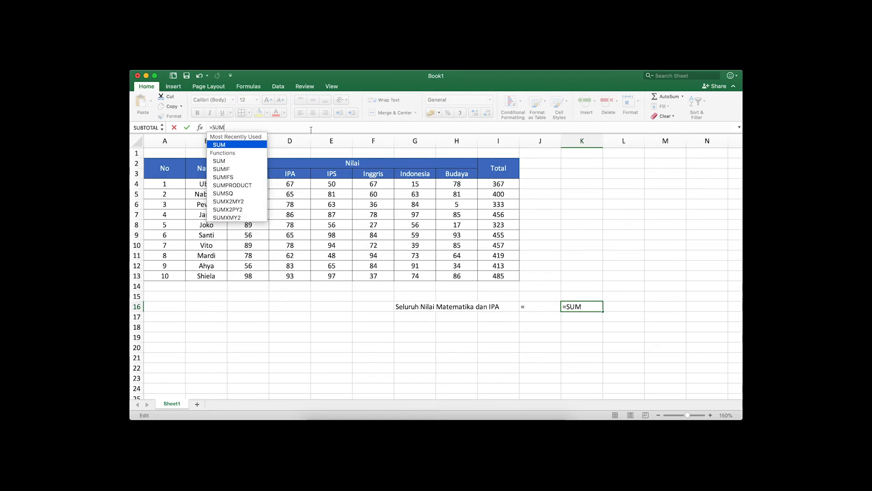
type("PRODUCT")
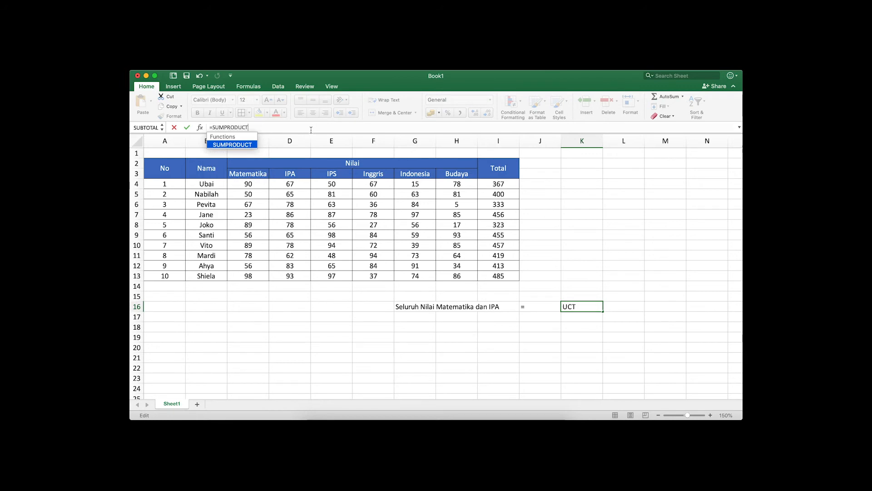
key("Tab")
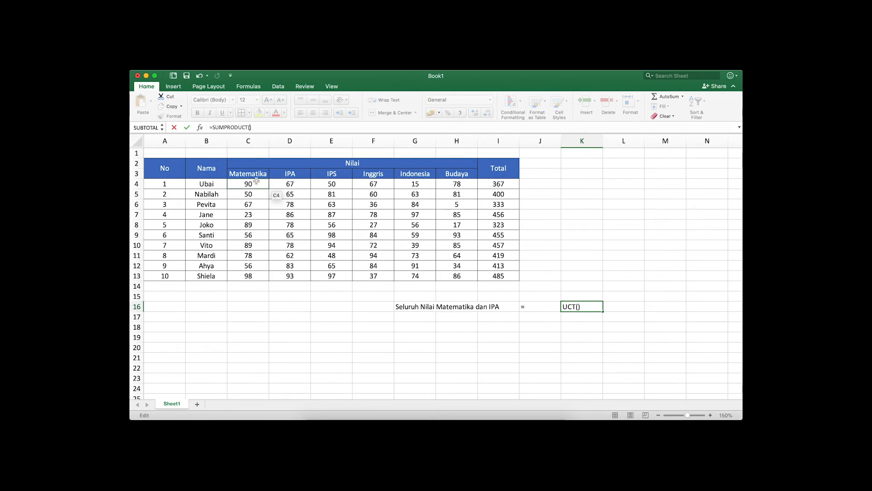
left_click_drag(256, 181, 291, 273)
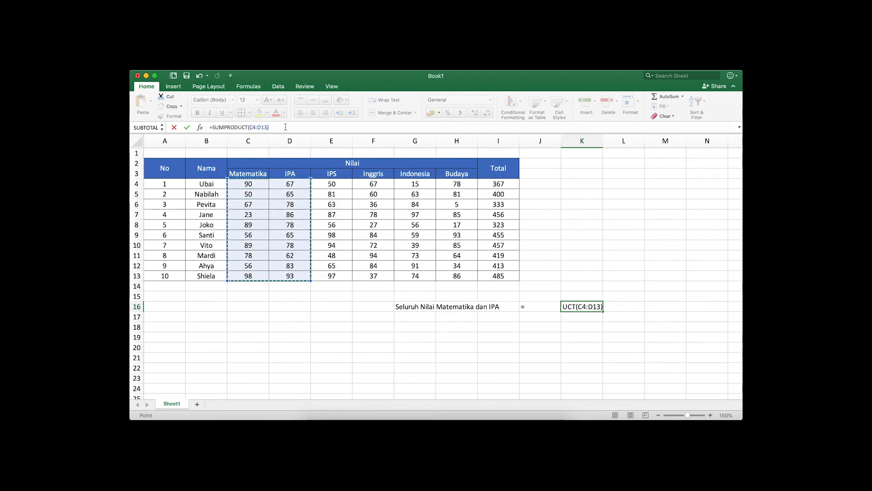
key("Return")
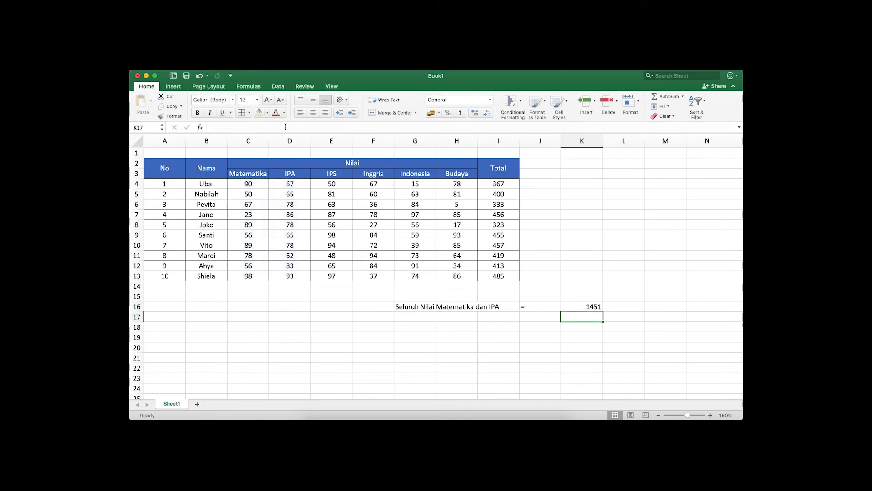
key("Up")
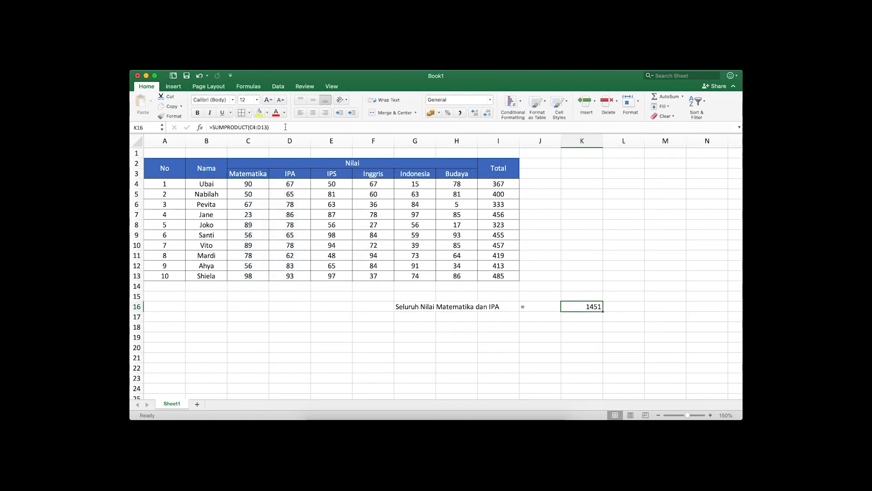
- Replace the label in cell G16 with "TOTAL NILAI MTK, IPA, IPS"
left_click(457, 305)
double_click(500, 307)
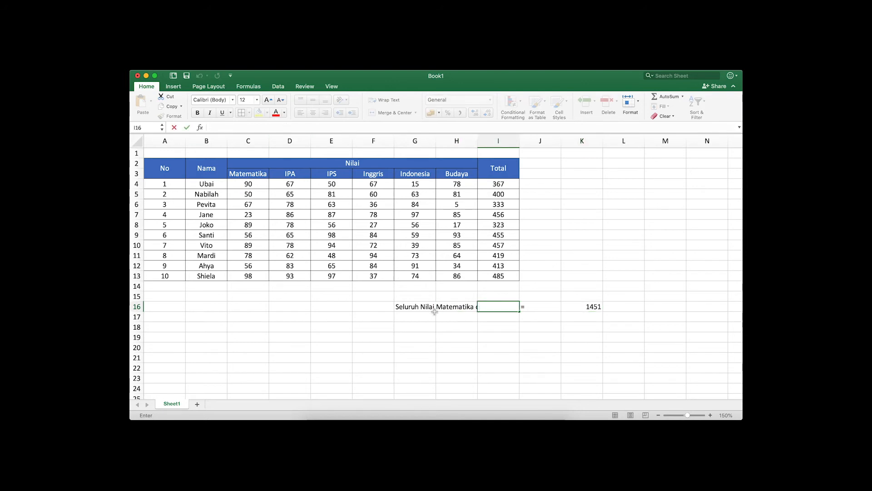
left_click(415, 307)
triple_click(414, 308)
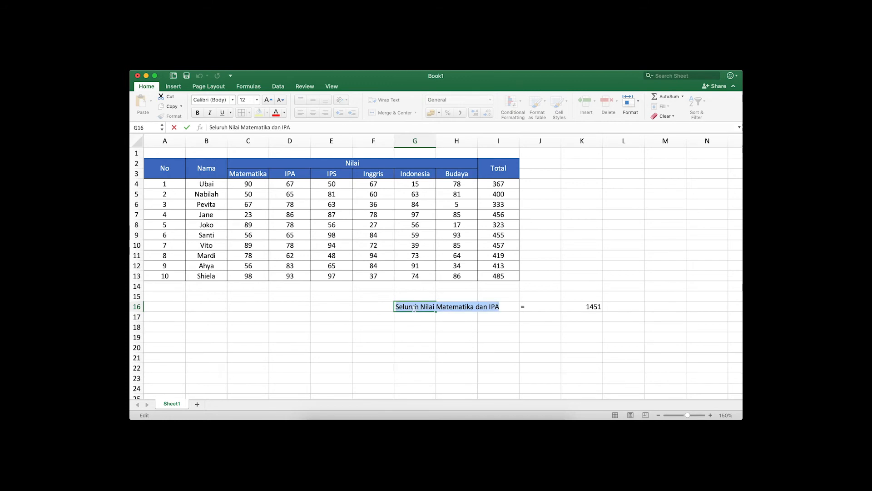
type("TOTAL N")
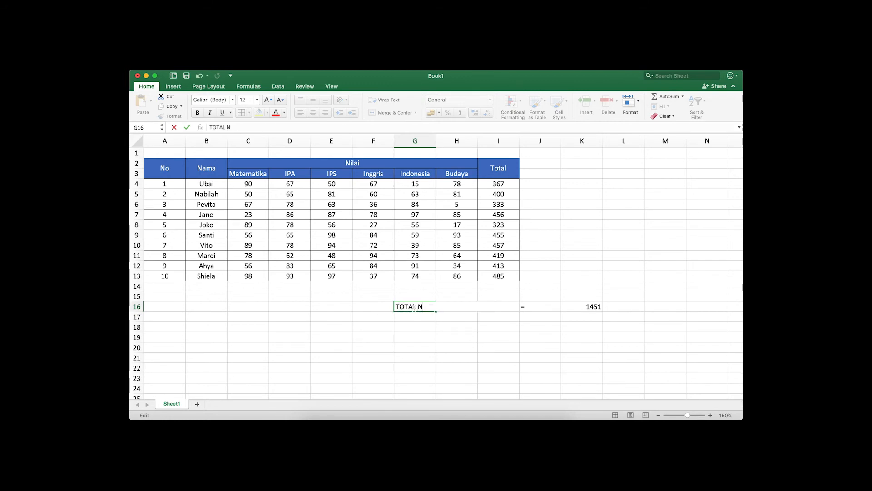
type("ILAI MTK< IPA")
key("BackSpace")
key("BackSpace")
key("BackSpace")
type("IPA, IPS")
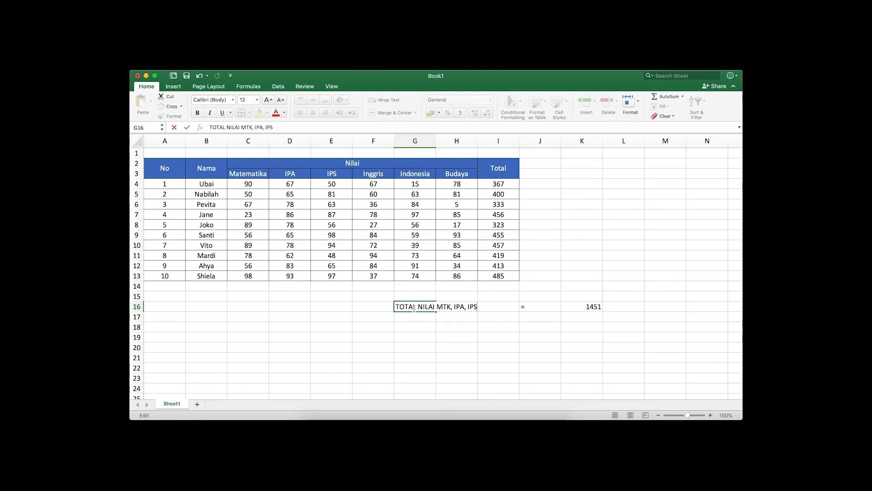
- Change the range in cell K16's formula to the Matematika, IPA and IPS scores, giving =SUMPRODUCT(C4:E13)
left_click(586, 304)
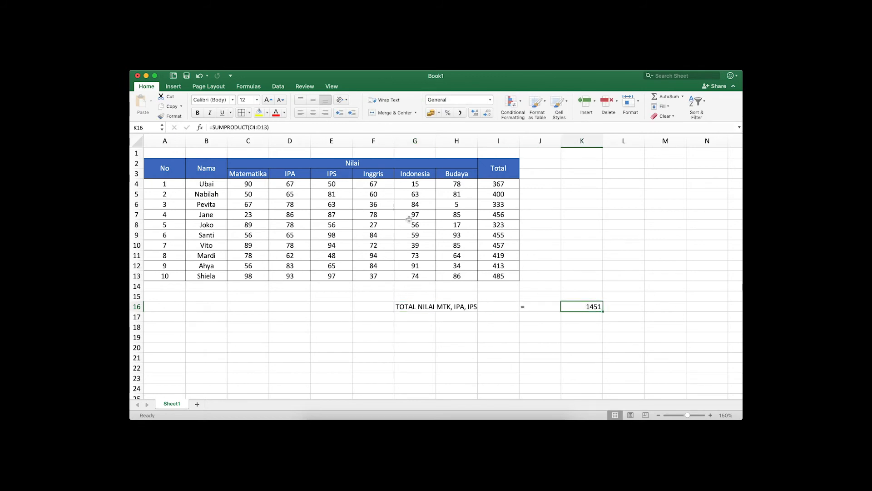
left_click(272, 125)
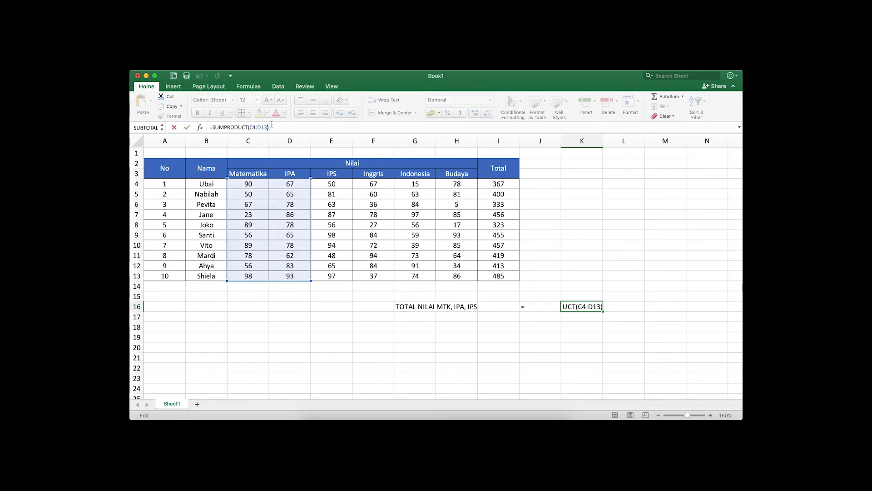
key("Left")
key("BackSpace")
key("BackSpace")
key("BackSpace")
key("BackSpace")
key("BackSpace")
key("BackSpace")
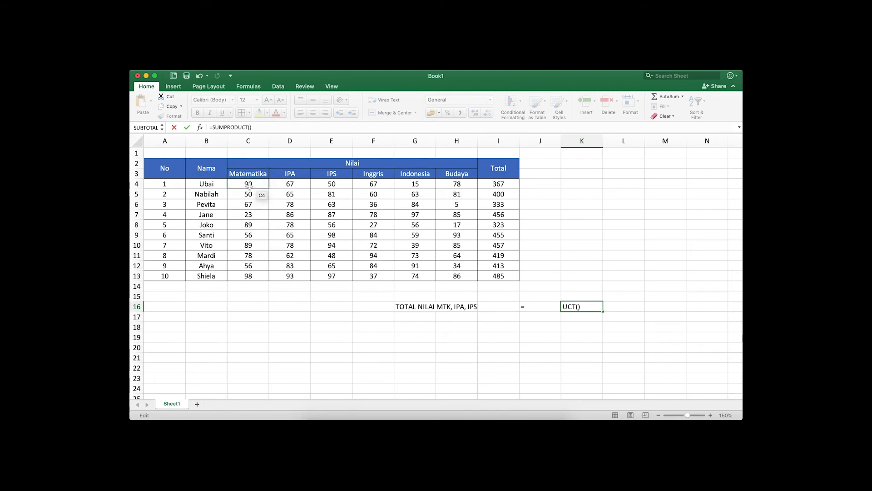
left_click_drag(249, 185, 335, 274)
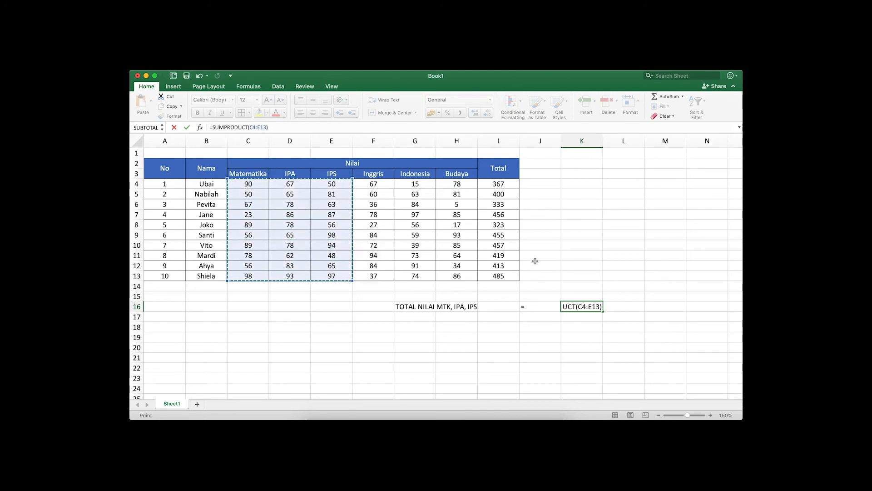
key("Return")
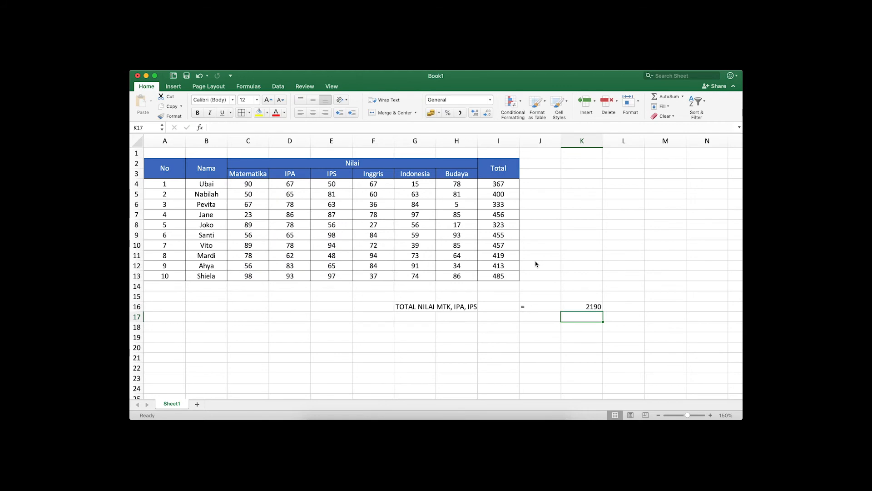
- Replace the formula in cell K16 with =SUMPRODUCT(C4:C13;E4:E13), using the Matematika and IPS scores as two separate arrays
key("Up")
key("Delete")
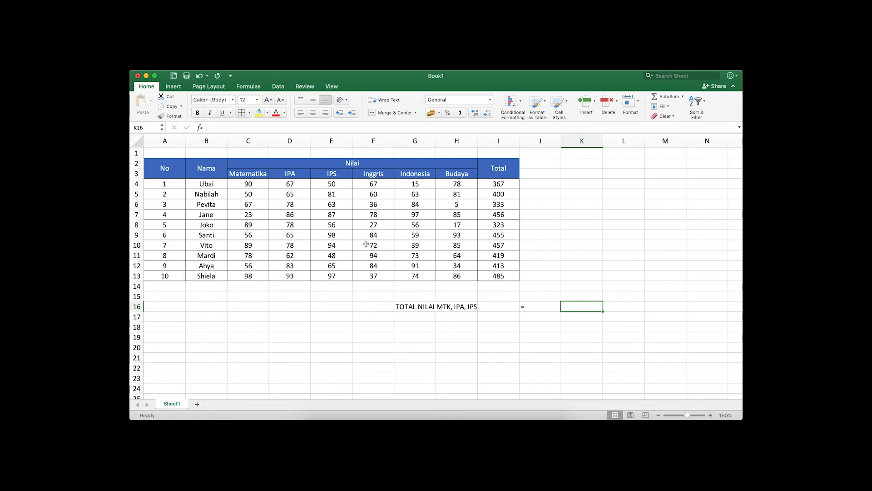
type("=")
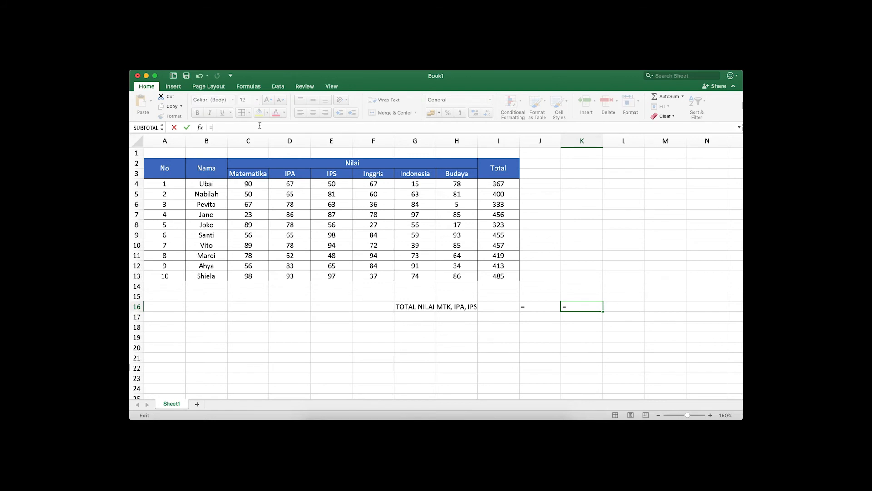
type("SUMPRO")
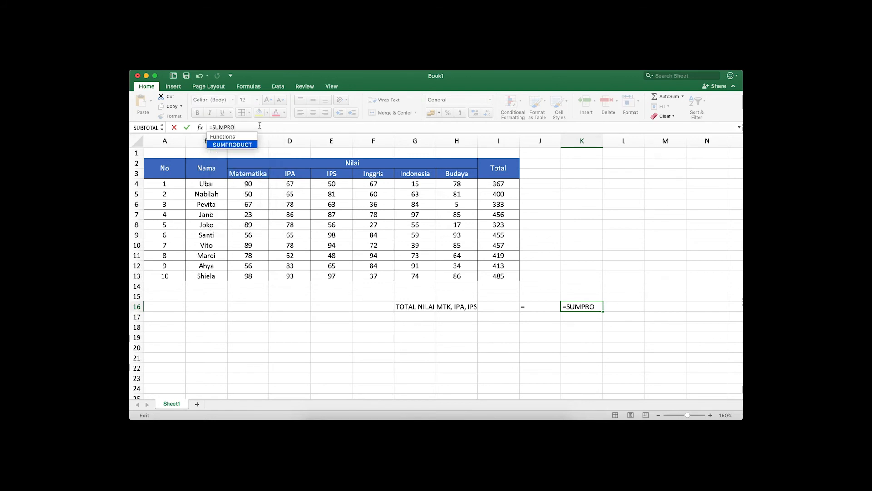
key("Return")
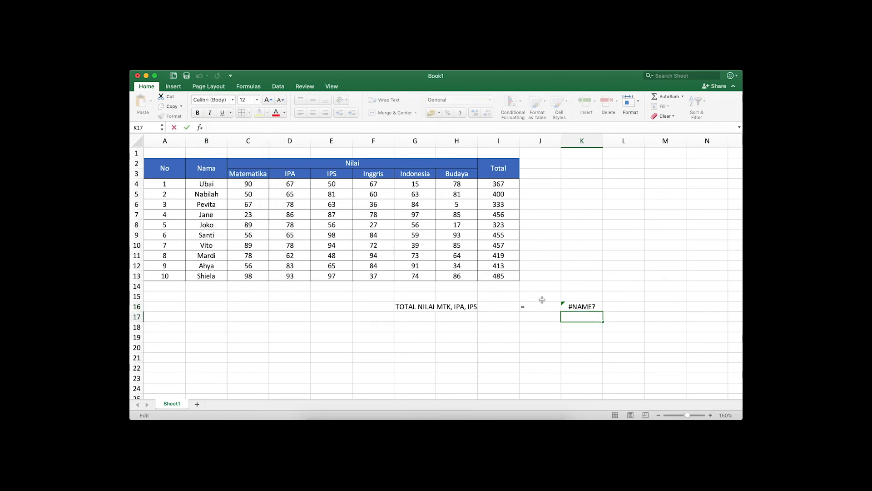
left_click(574, 309)
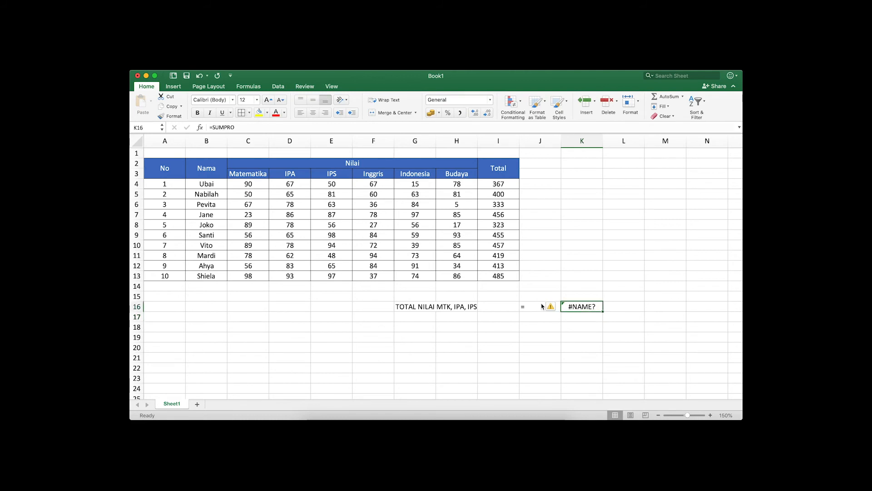
left_click(241, 127)
type("D")
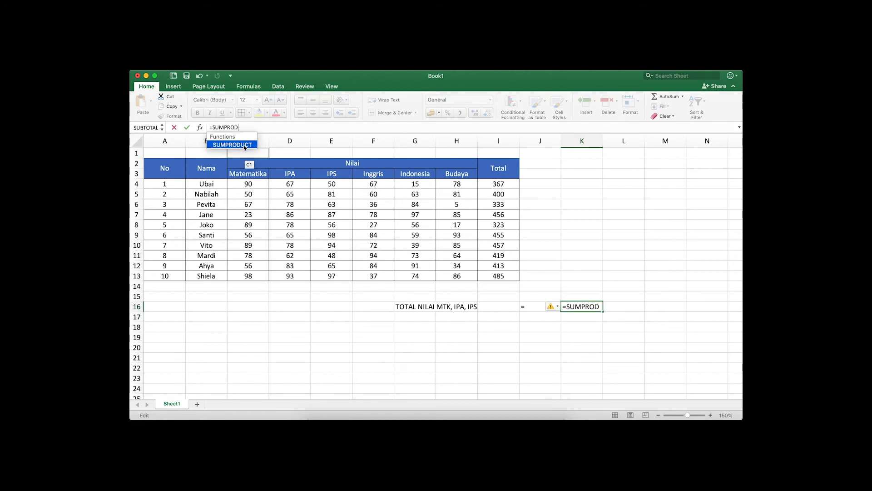
double_click(244, 145)
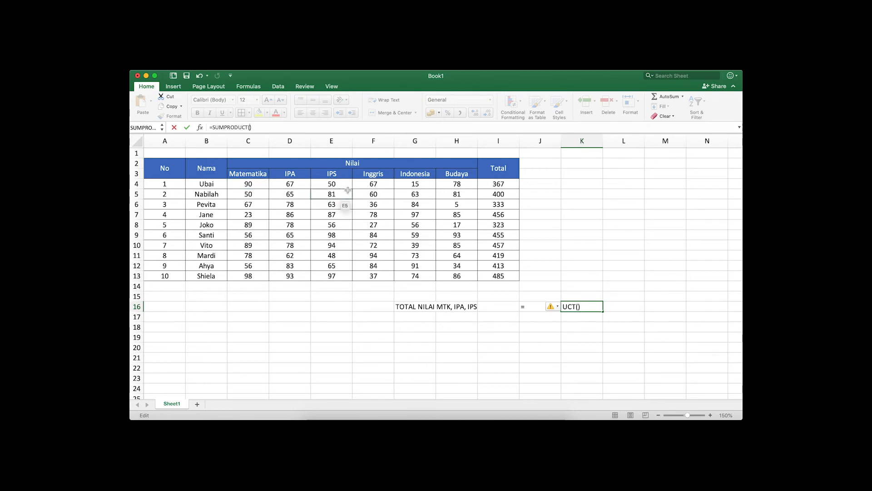
left_click_drag(254, 185, 254, 275)
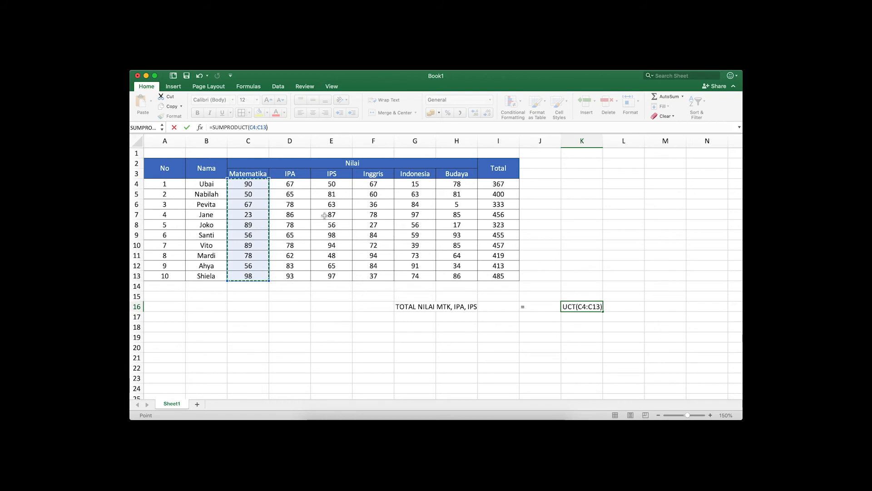
type(";")
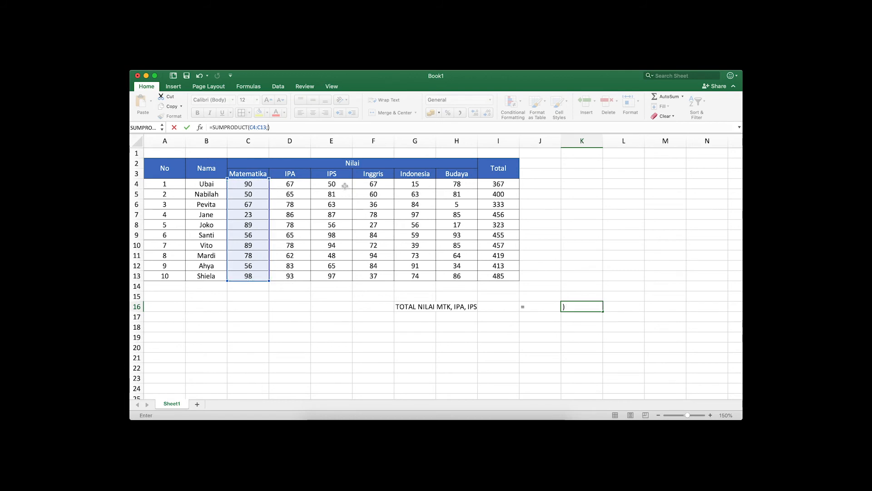
left_click_drag(346, 186, 341, 279)
key("Return")
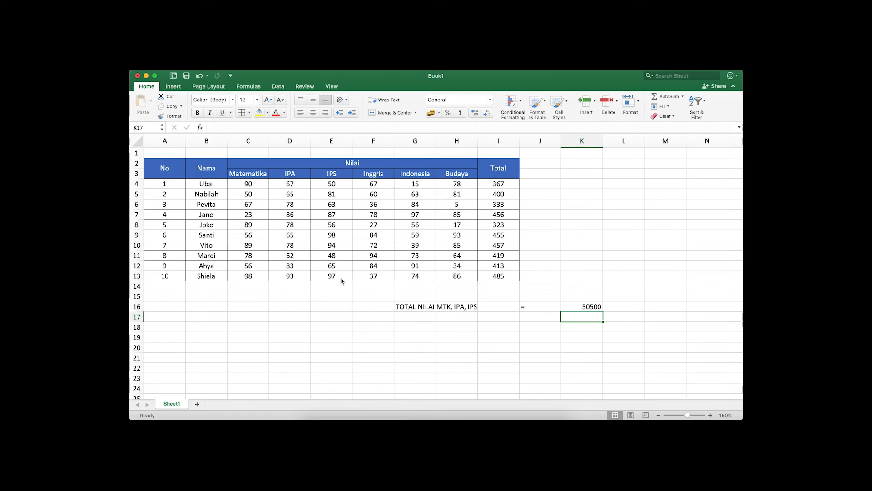
- Go through the paired Matematika and IPS scores of the first three students, row by row
left_click(246, 183)
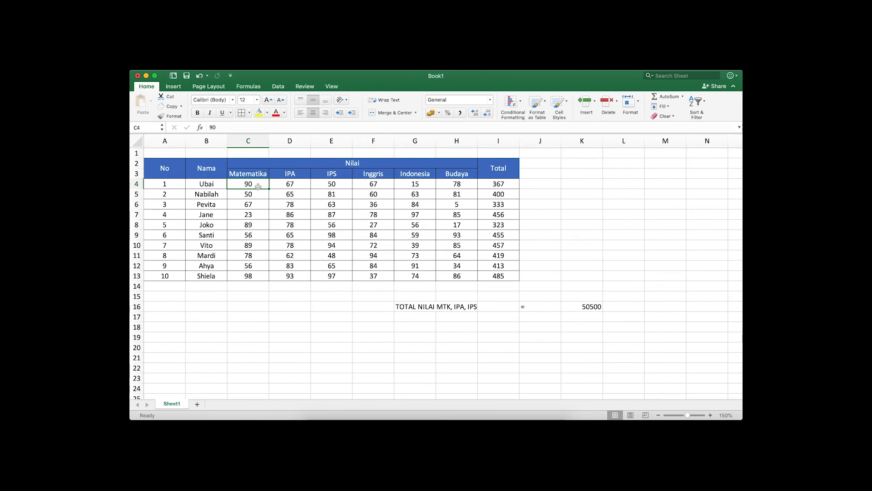
left_click(325, 185)
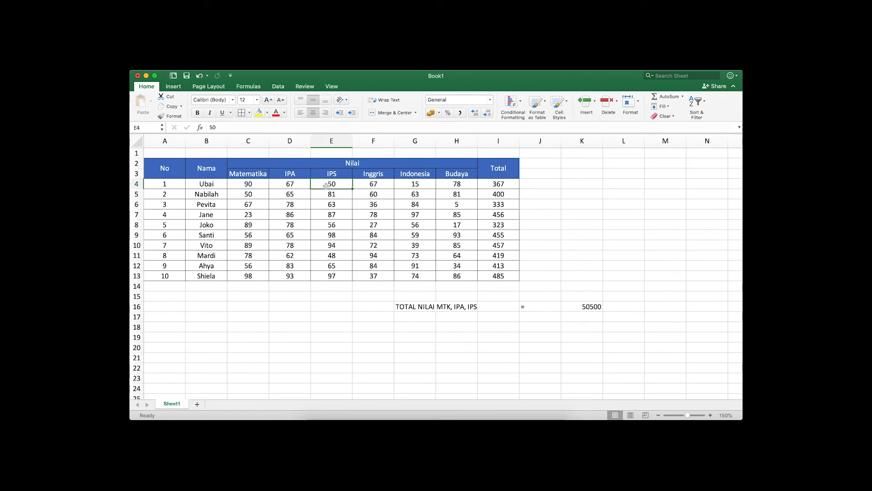
left_click(250, 196)
left_click(337, 195)
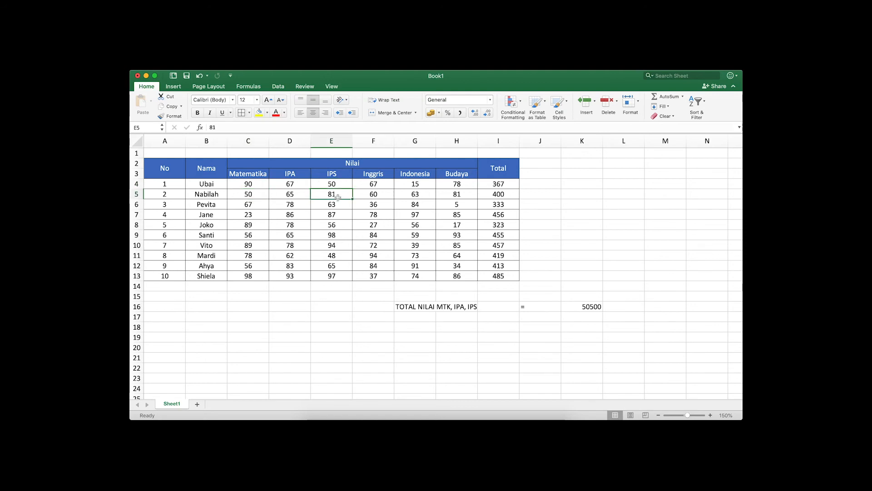
left_click(251, 209)
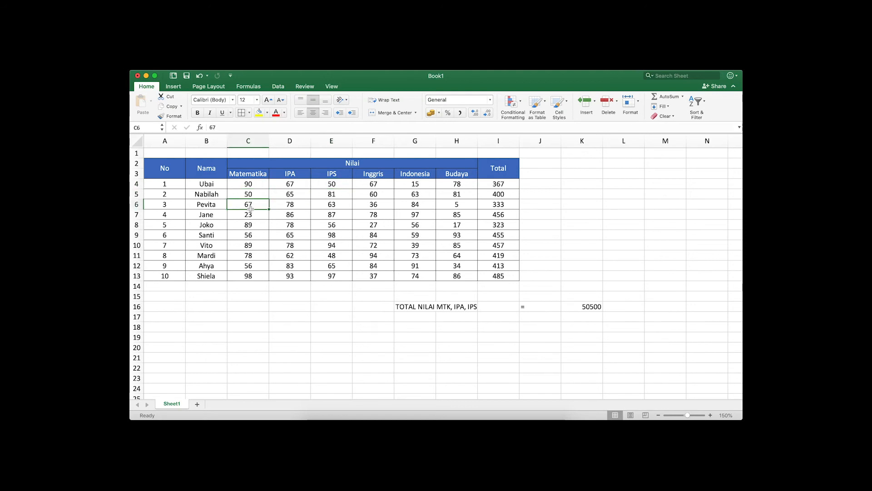
left_click(336, 207)
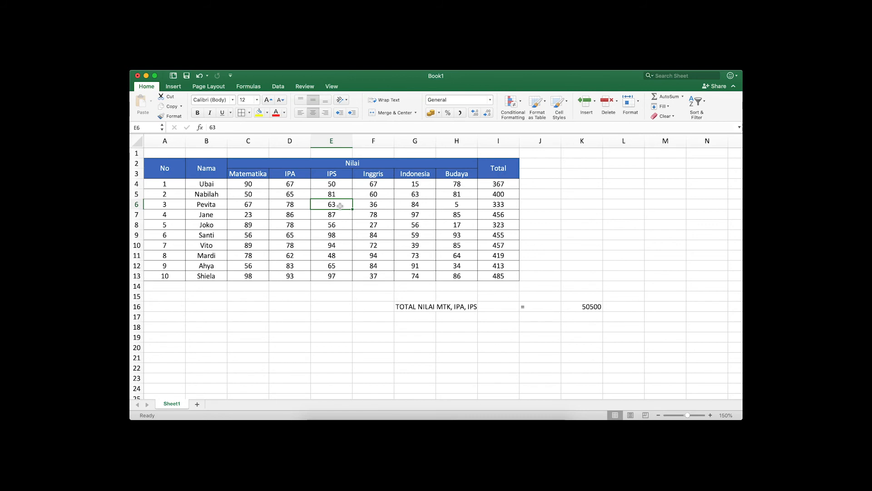
- Switch to the notes window and highlight entry 7, the =COUNT formula with its description
left_click(397, 425)
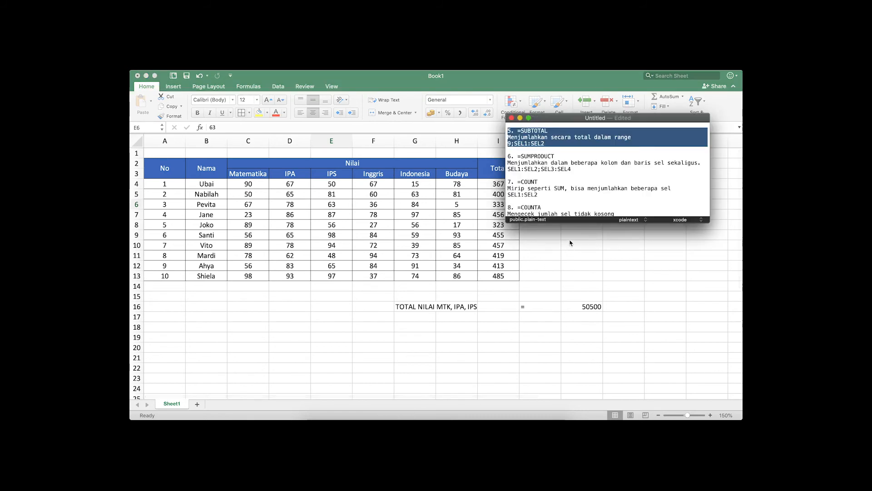
scroll(578, 170, "down", 3)
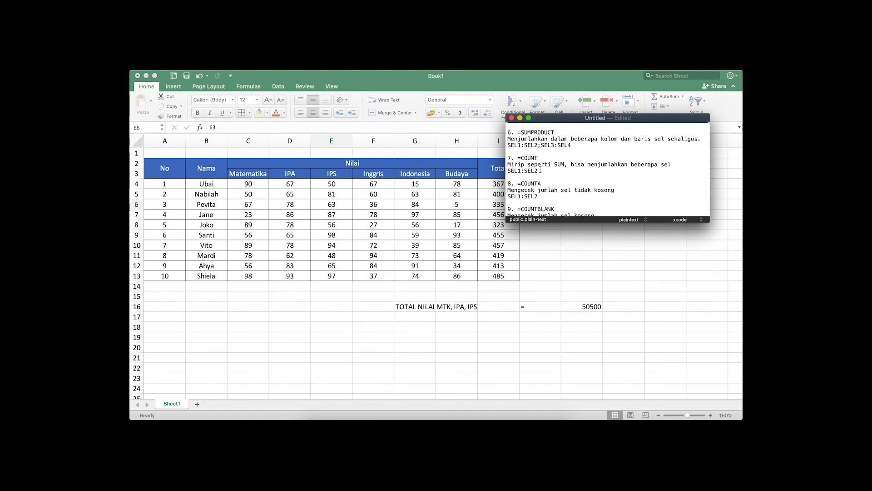
left_click_drag(540, 170, 504, 159)
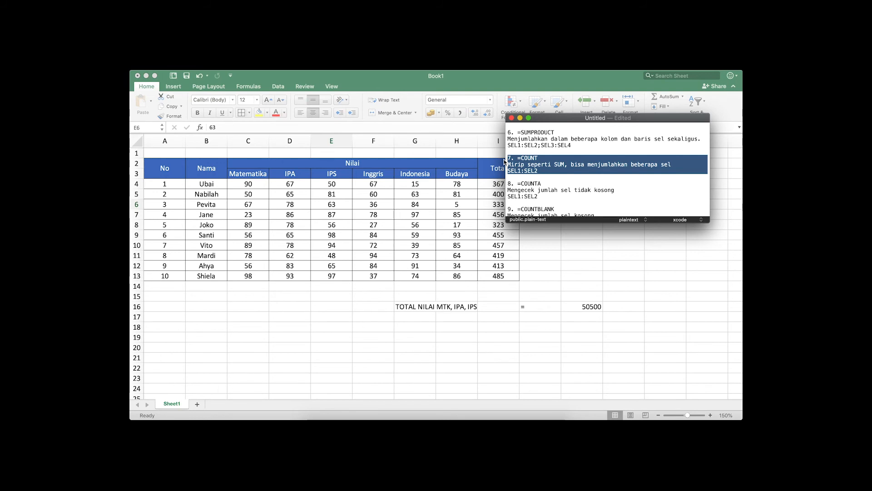
- Back in the workbook, replace the SUBTOTAL formula in cell I4 with =SUM(C4:H4)
left_click(315, 127)
left_click(504, 184)
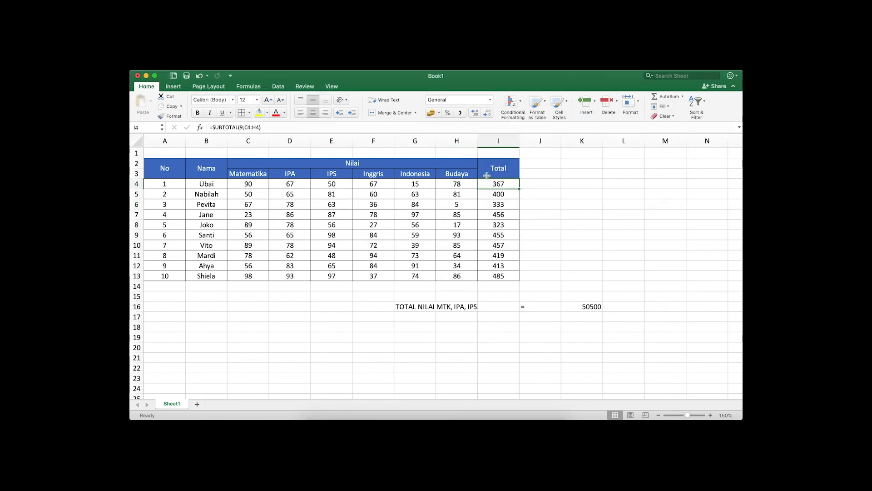
left_click(362, 128)
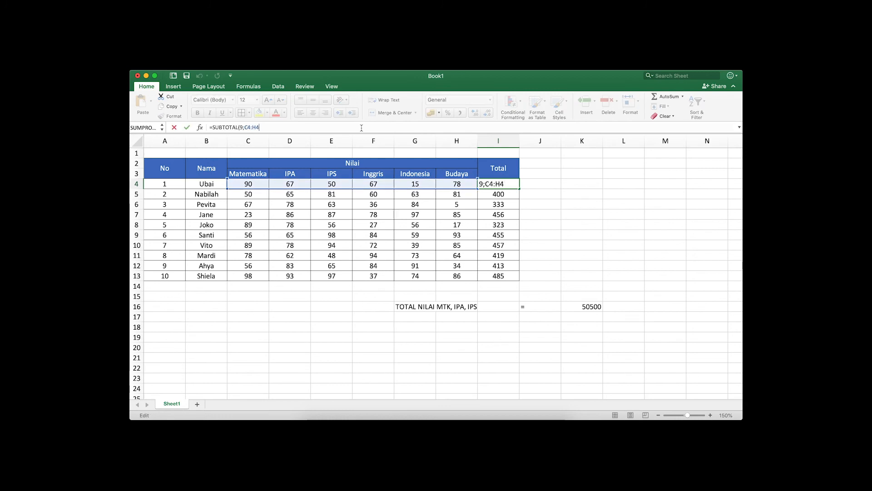
key("BackSpace")
key("BackSpace")
key("BackSpace")
key("BackSpace")
key("BackSpace")
key("BackSpace")
key("BackSpace")
key("BackSpace")
key("BackSpace")
key("BackSpace")
key("BackSpace")
key("BackSpace")
key("BackSpace")
key("BackSpace")
type("M")
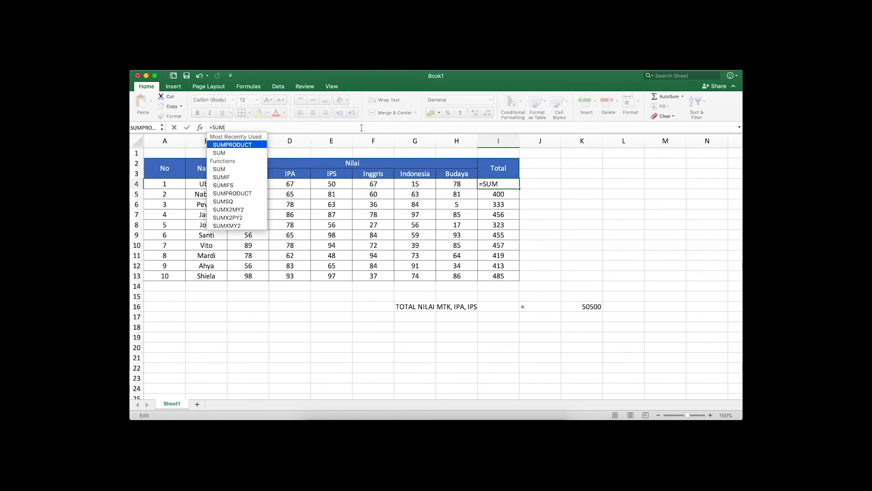
type("(")
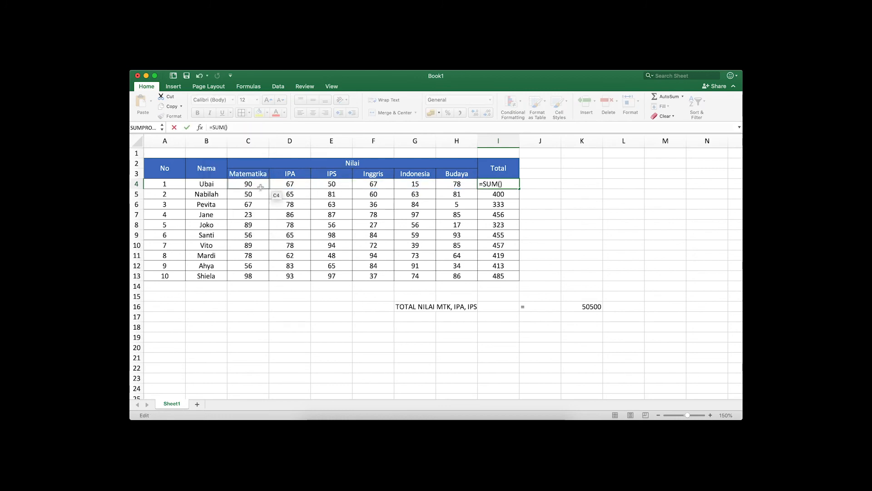
left_click_drag(253, 184, 453, 181)
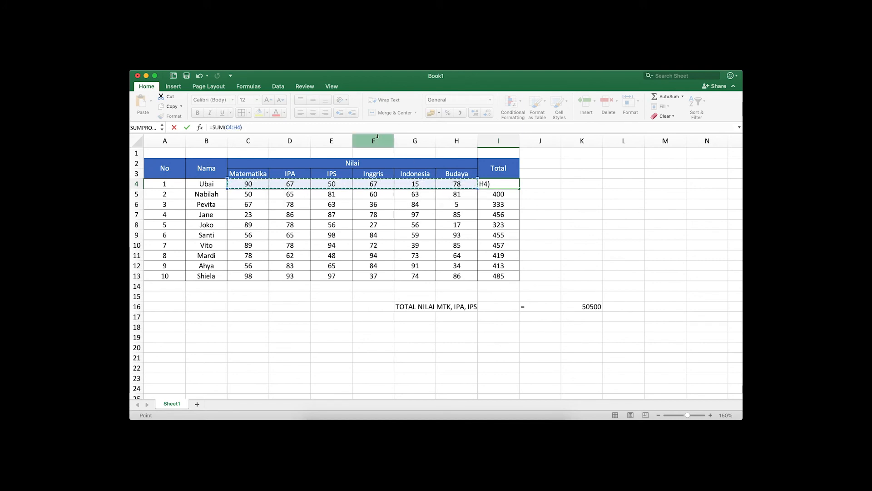
type(")")
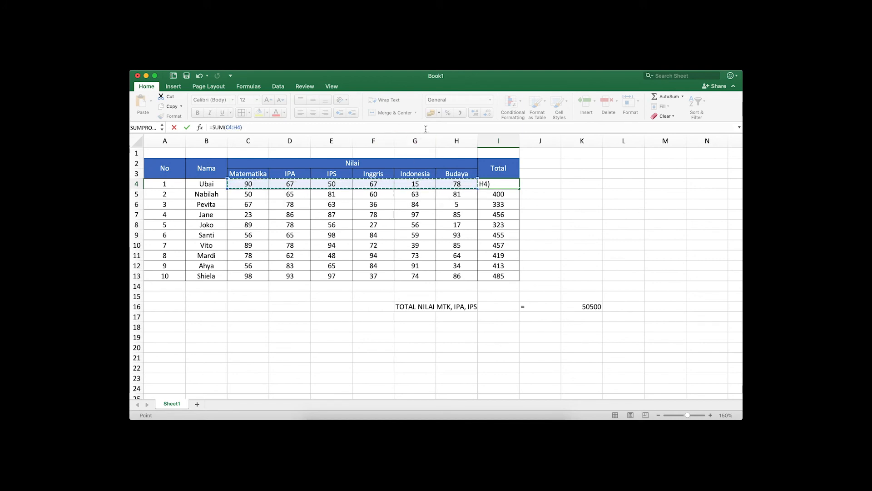
key("Return")
key("Up")
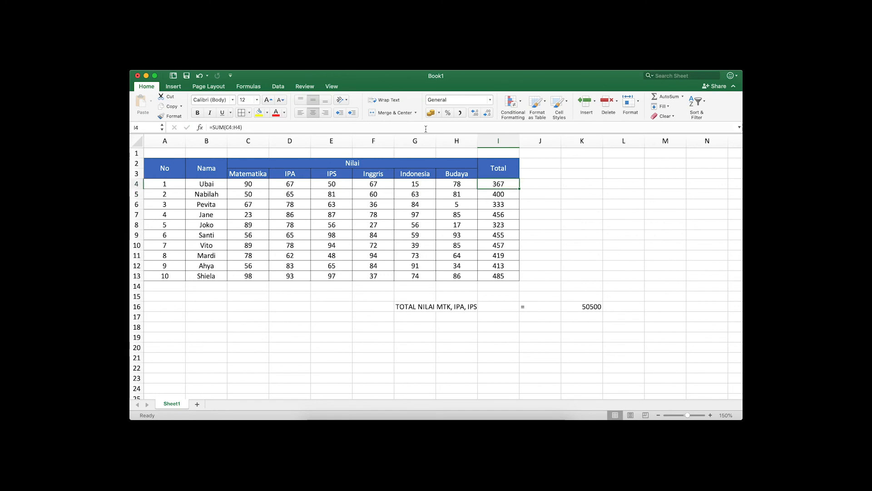
- Copy the SUM formula from cell I4 down the Total column to I13
key("super+c")
key("Down")
key("super+v")
left_click_drag(504, 184, 506, 279)
left_click(540, 257)
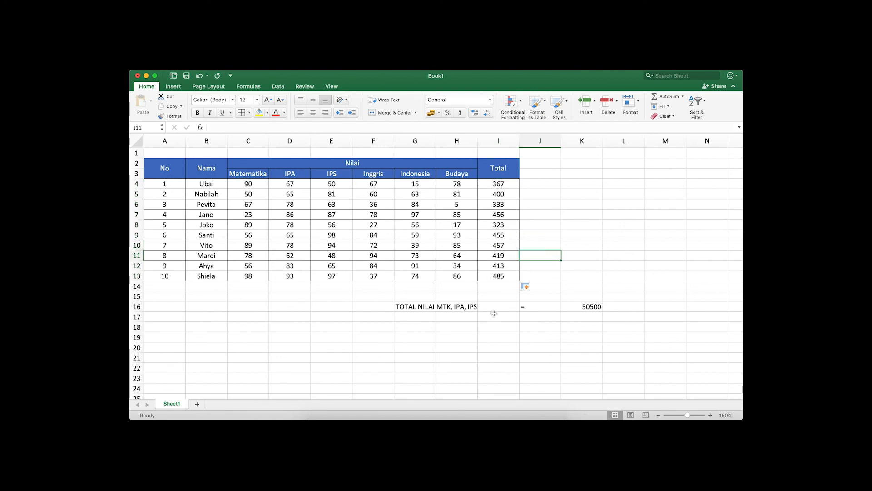
- Read the =COUNTA and =COUNTBLANK entries in the notes window, and return to the workbook
left_click(397, 423)
scroll(612, 182, "down", 3)
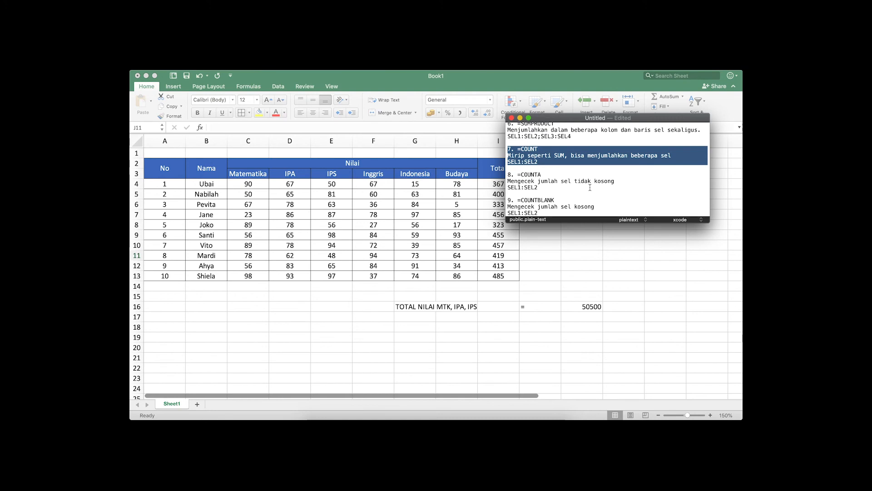
left_click(300, 217)
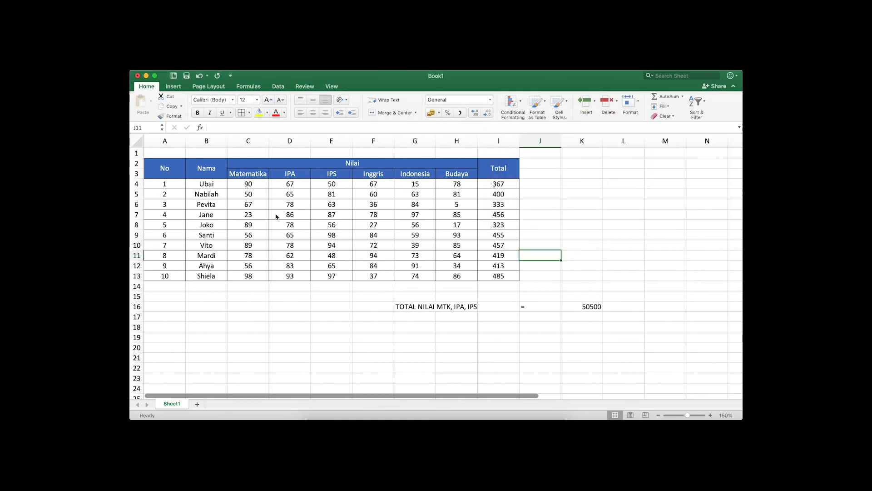
- Clear the IPA score in D7 and the IPS score in E8
left_click(297, 216)
key("Delete")
left_click(337, 222)
key("Delete")
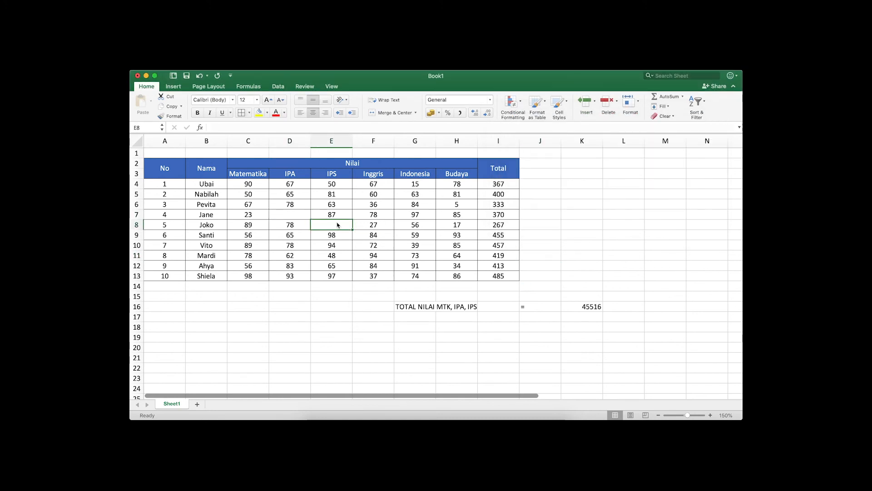
- Clear all the formulas in the Total column, cells I4 to I13
left_click_drag(502, 183, 505, 194)
key("shift+Down")
key("shift+Down")
key("shift+Down")
key("shift+Down")
key("shift+Down")
key("shift+Down")
key("shift+Down")
key("shift+Down")
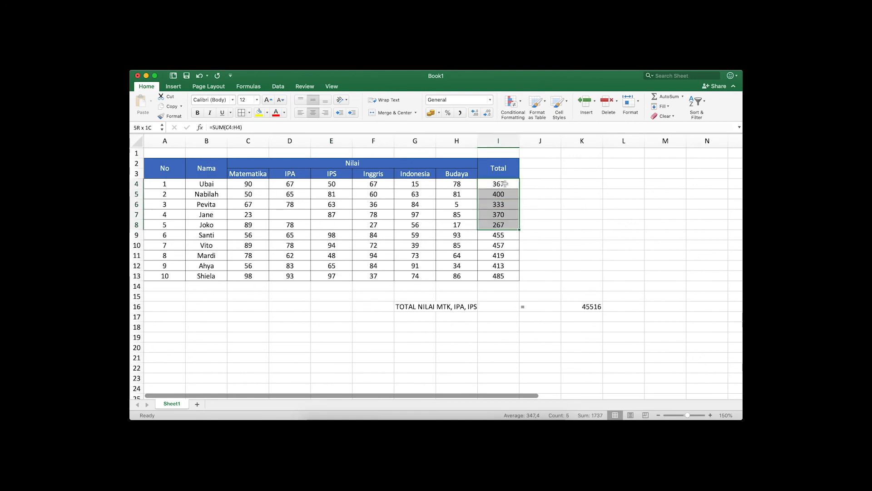
key("Delete")
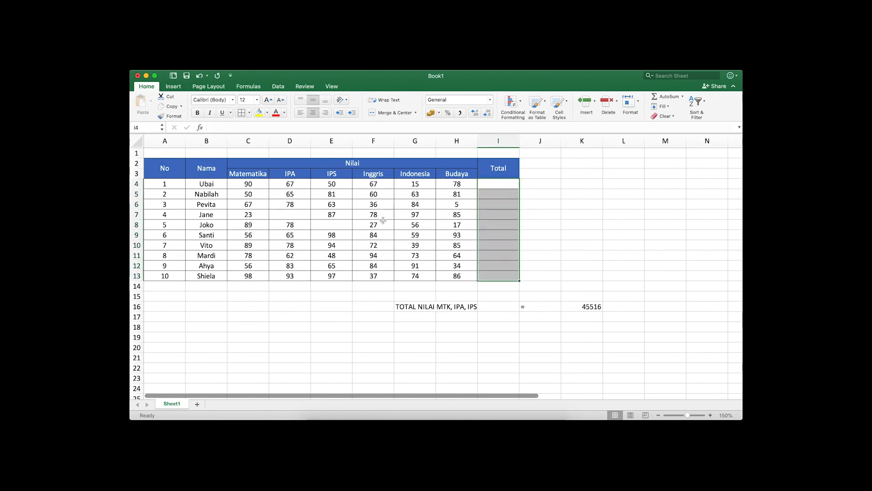
- Clear the Indonesia scores in cells G5, G10 and G12
left_click(408, 193)
key("Delete")
left_click(417, 245)
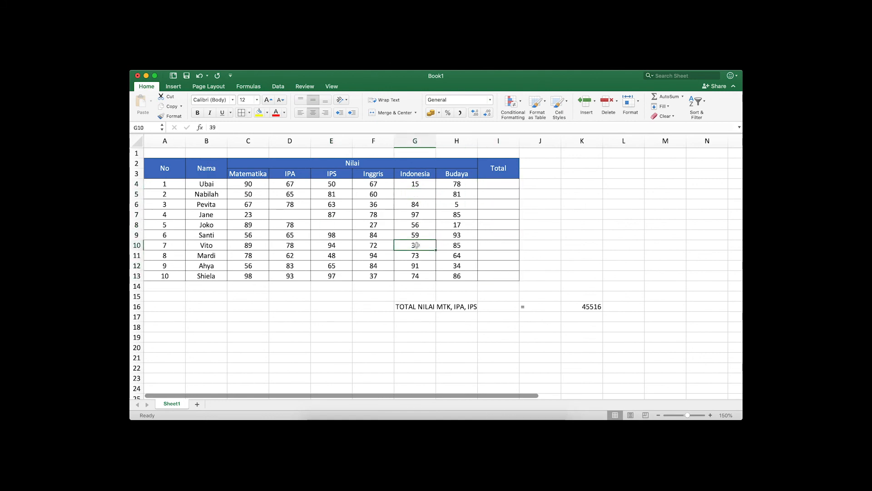
key("Delete")
left_click(421, 266)
key("Delete")
- Clear the scores in H9, D12 and C7, and empty the total label and formula in G16:K16
left_click(469, 237)
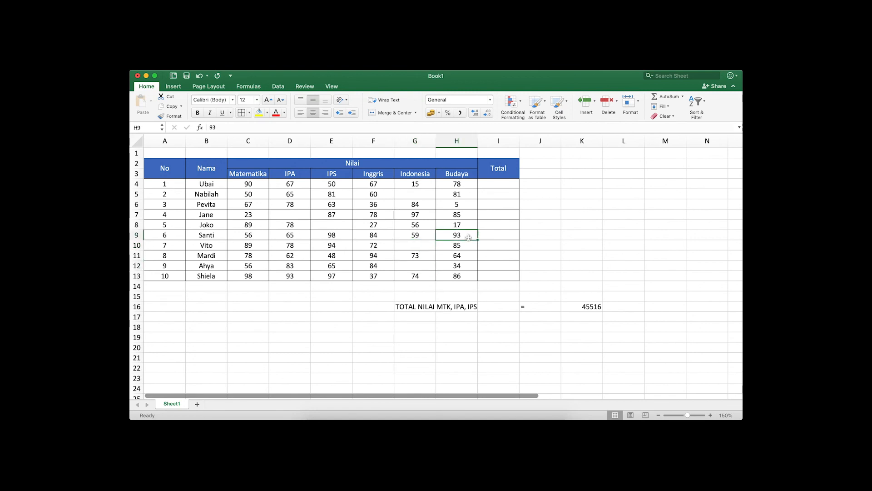
key("Delete")
left_click(291, 266)
key("Delete")
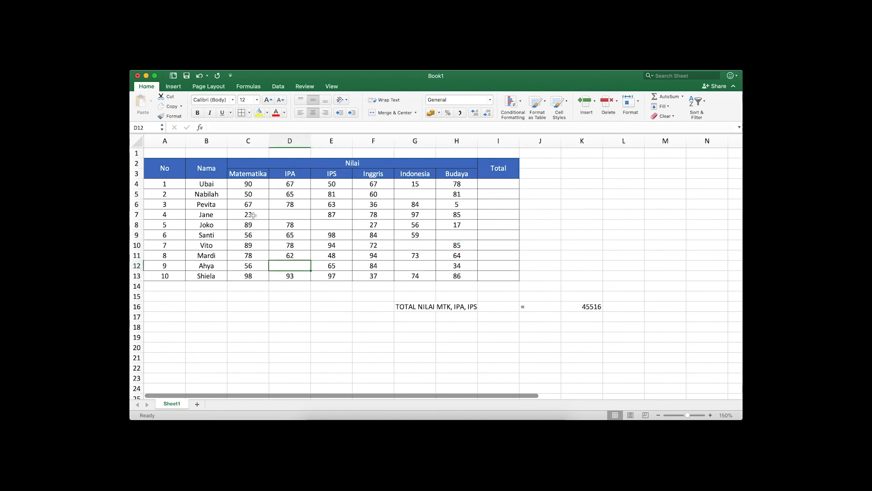
left_click(253, 214)
key("Delete")
left_click_drag(410, 309, 586, 307)
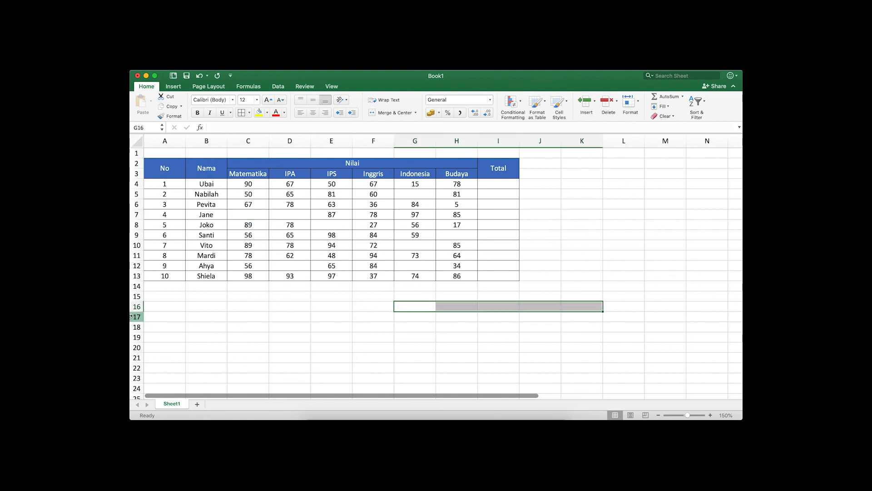
- Label cell B16 below the score table "DATA TERISI"
left_click(194, 306)
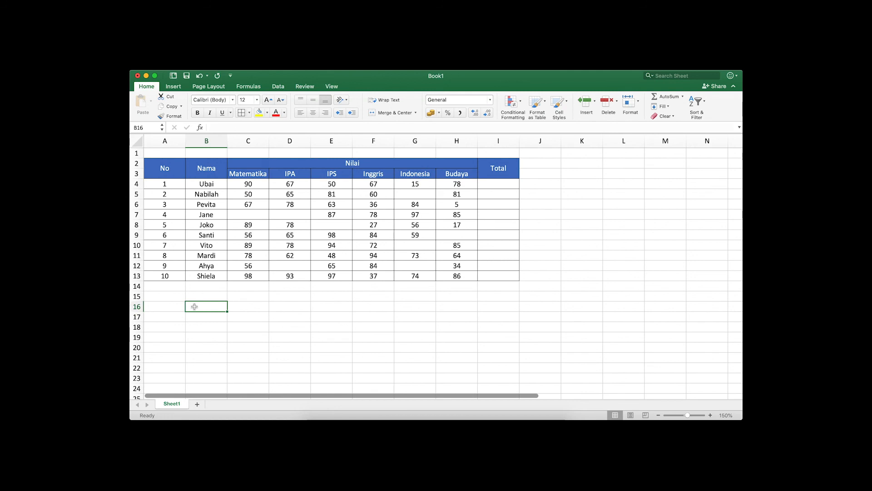
type("DATA S")
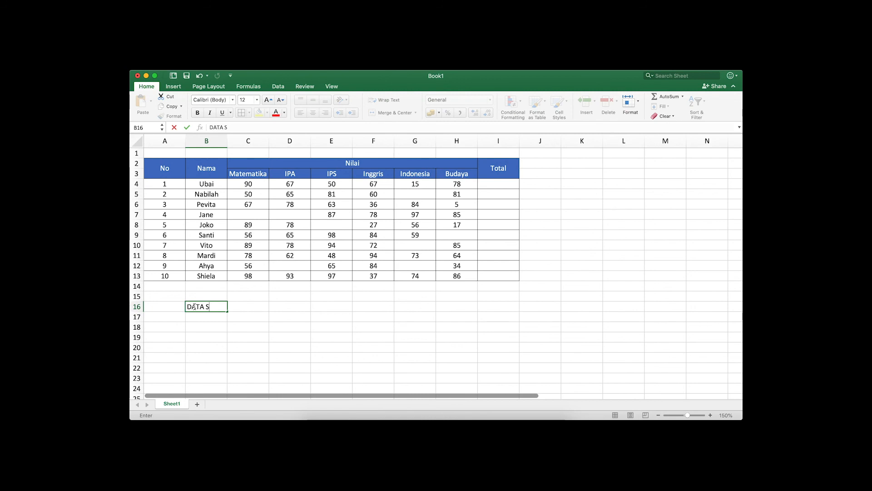
key("BackSpace")
type("TERISI")
key("Tab")
- Enter a lone equals sign in C16 beside the DATA TERISI label, removing the stray cell and column references
type("=")
key("Right")
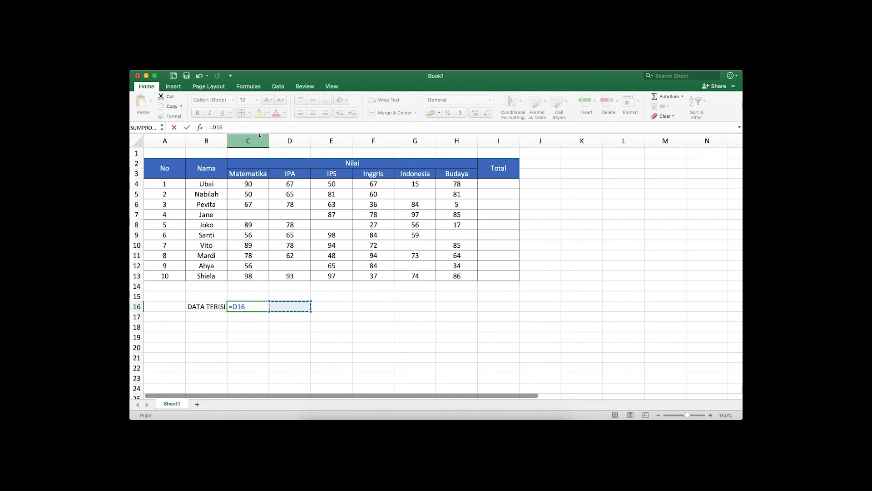
left_click_drag(260, 135, 456, 141)
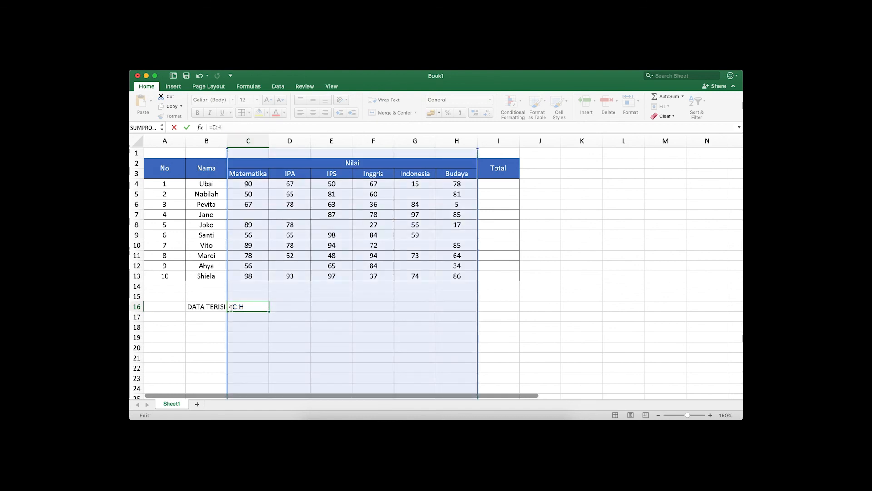
left_click(249, 295)
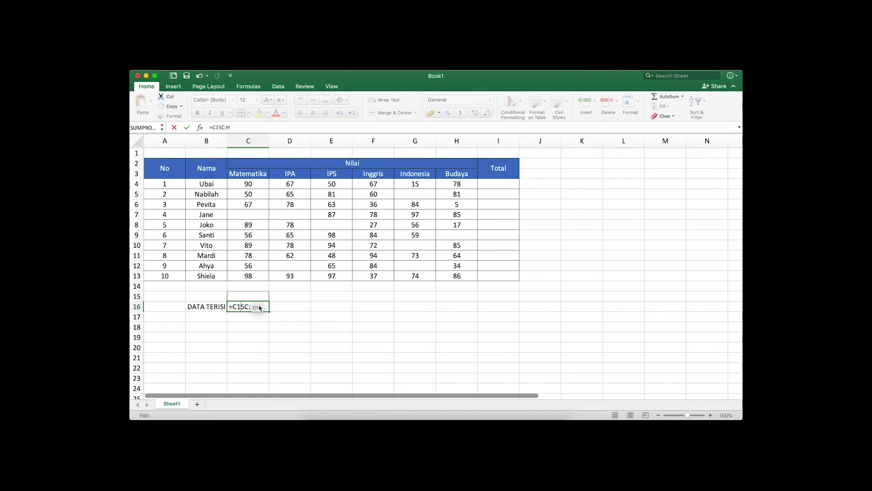
left_click(251, 128)
key("BackSpace")
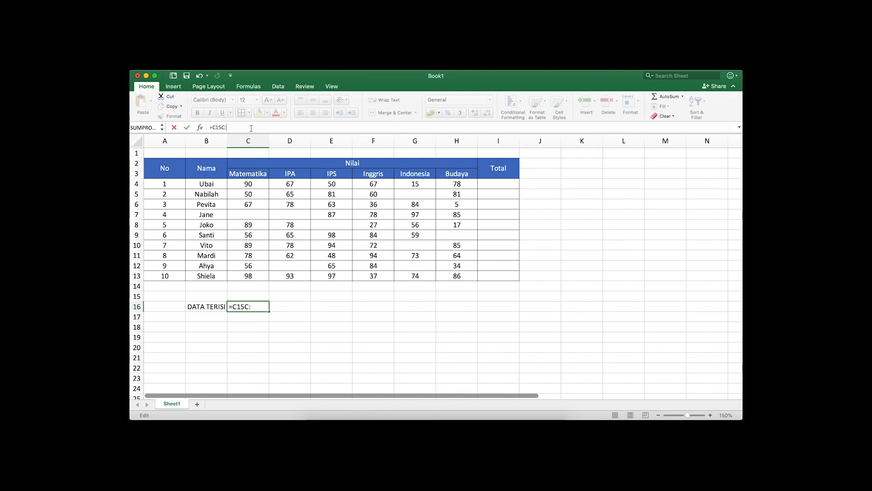
key("BackSpace")
key("BackSpace")
key("BackSpace")
key("BackSpace")
key("BackSpace")
key("Return")
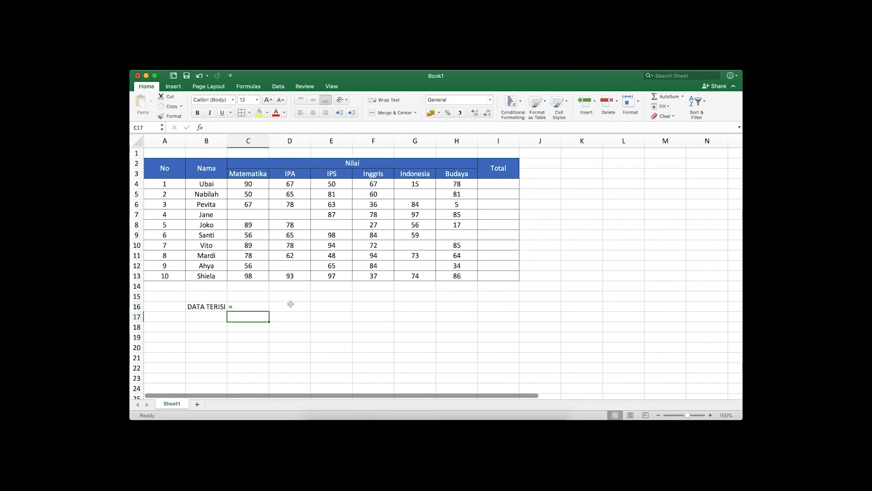
- Count the filled score cells in D16 with the formula =COUNTA(C4:H13)
left_click(291, 305)
left_click(248, 128)
type("=COUNTA()")
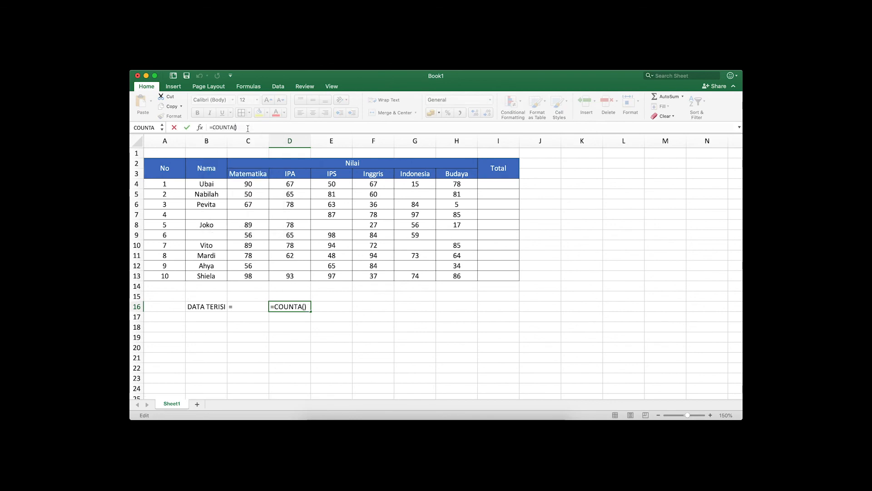
left_click(241, 182)
left_click_drag(241, 184, 453, 278)
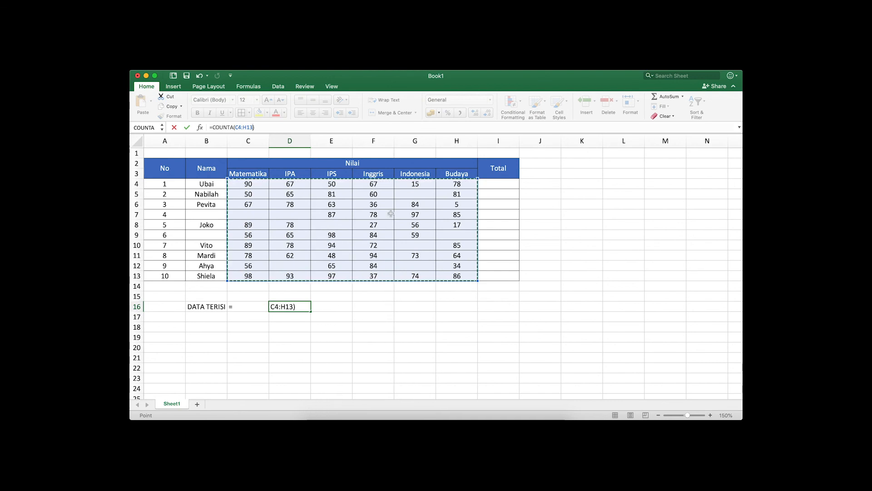
key("Return")
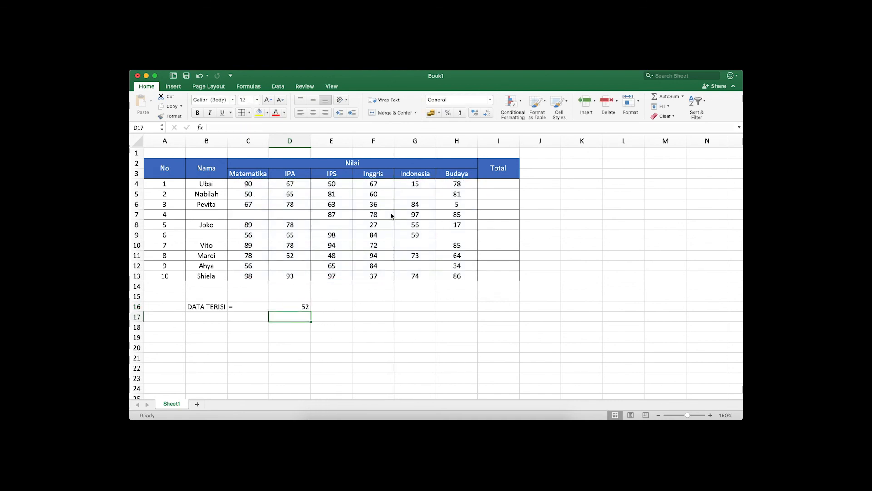
- Label cell B17 "DATA KOSONG =" beneath the DATA TERISI label
key("Left")
key("Left")
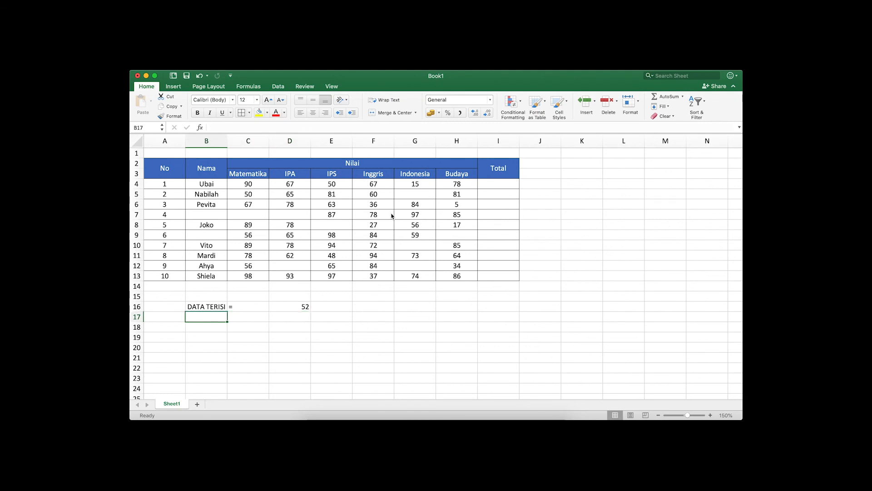
type("DATA KOSONG =")
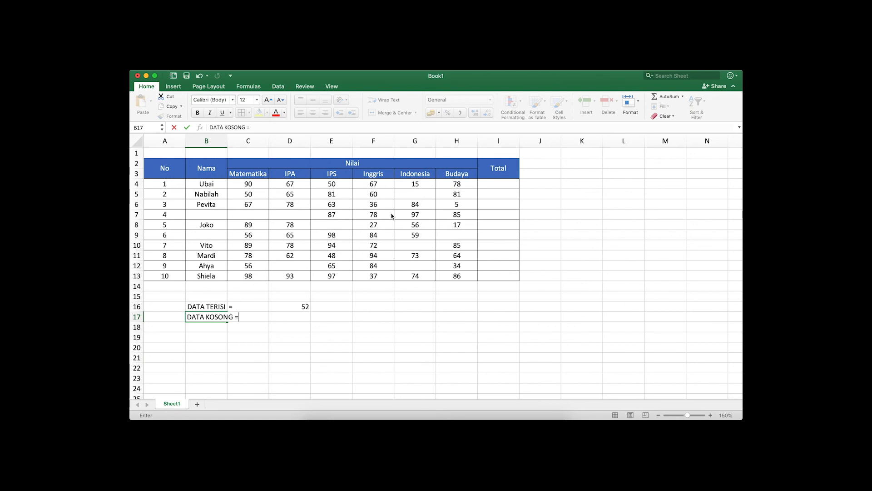
key("Tab")
- Count the empty score cells in D17 with COUNTBLANK over the range C4:H13
key("Tab")
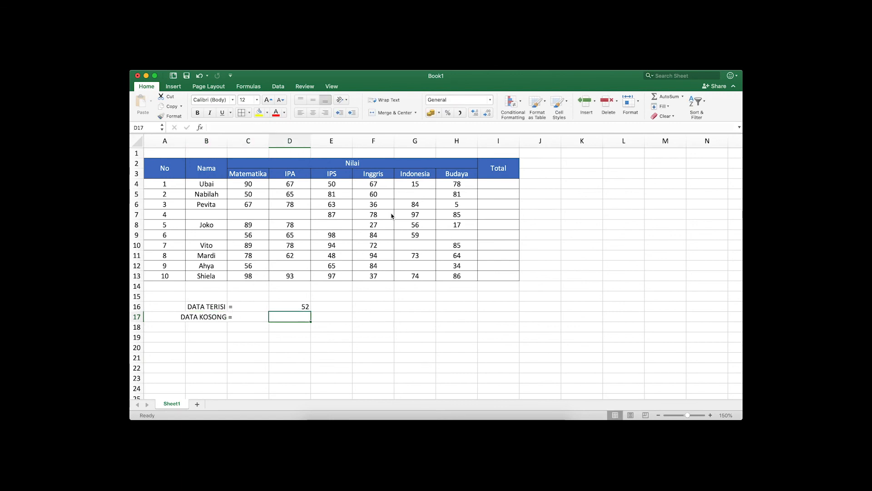
left_click(257, 128)
type("=COUN")
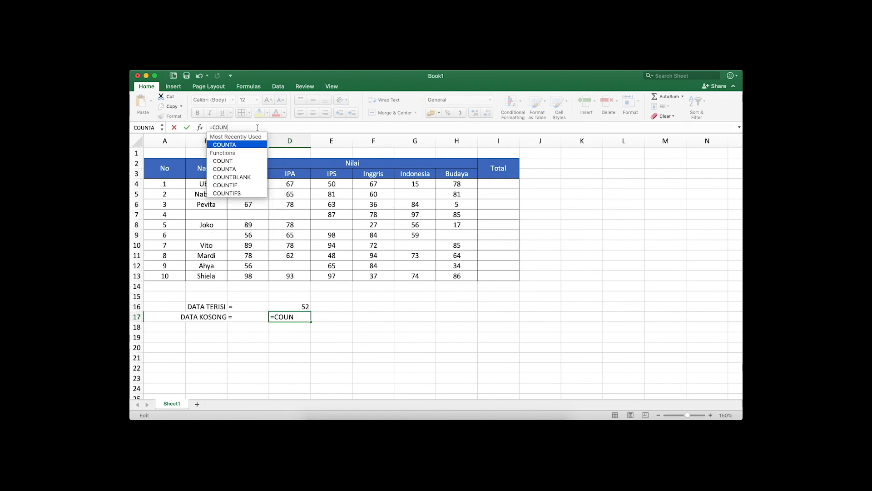
double_click(232, 177)
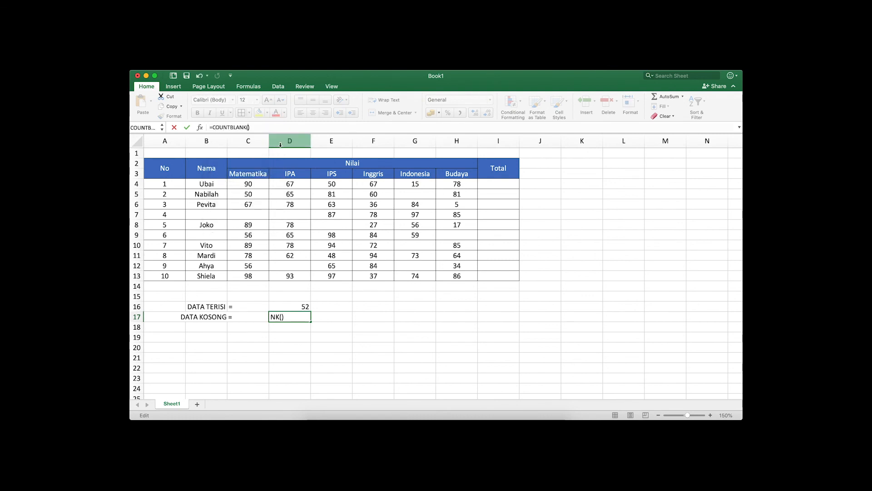
left_click_drag(249, 182, 447, 272)
key("Return")
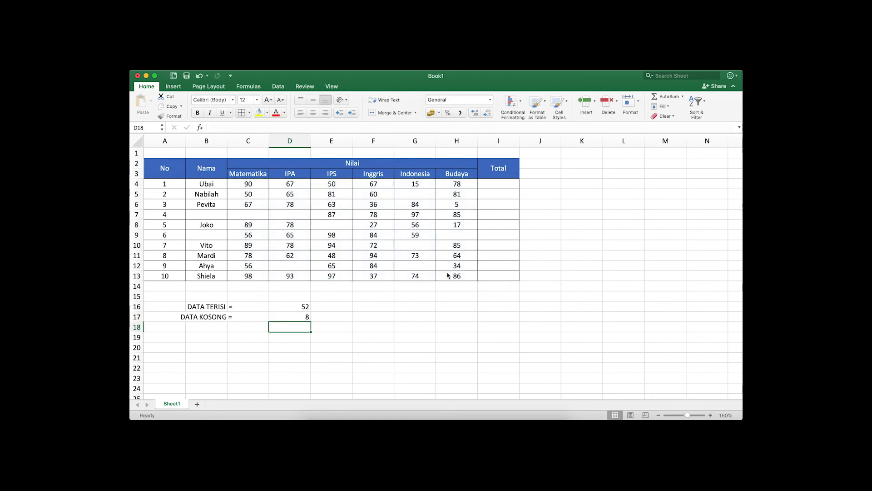
- Go through the blank score cells D12, D7, E8, G5, G10 and H9 to check the empty-cell count
left_click(294, 266)
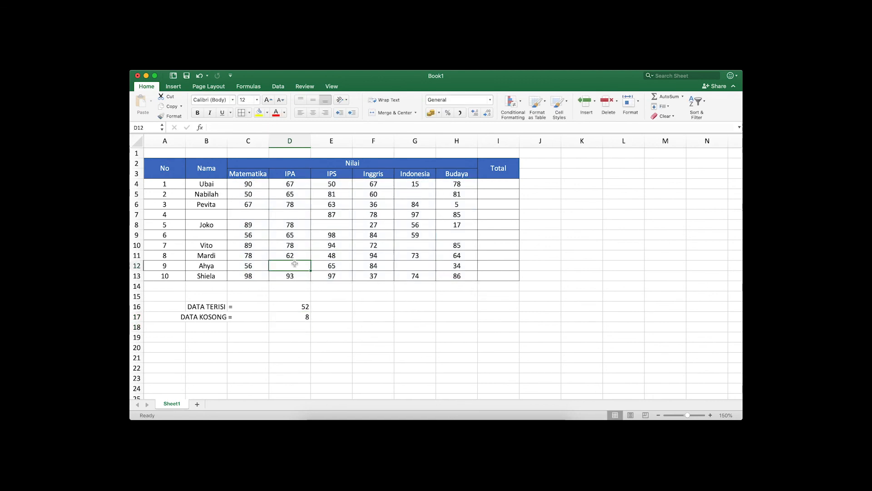
left_click(295, 213)
left_click(320, 224)
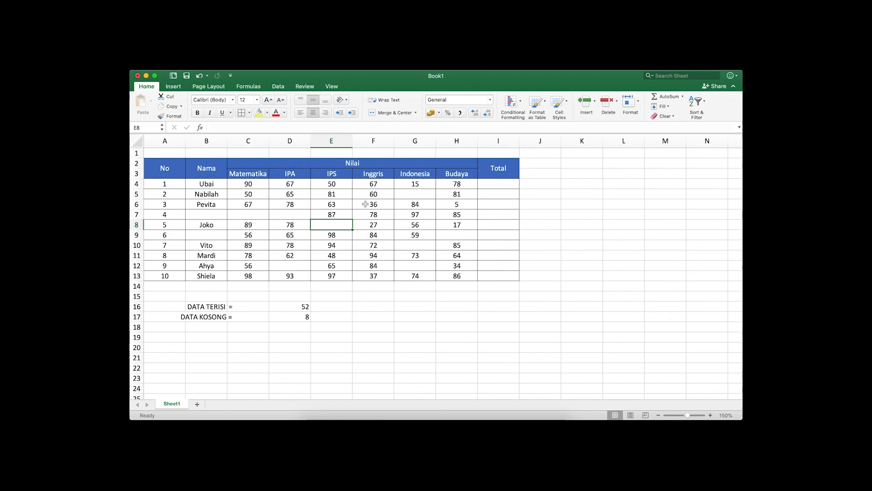
left_click(411, 197)
left_click(412, 246)
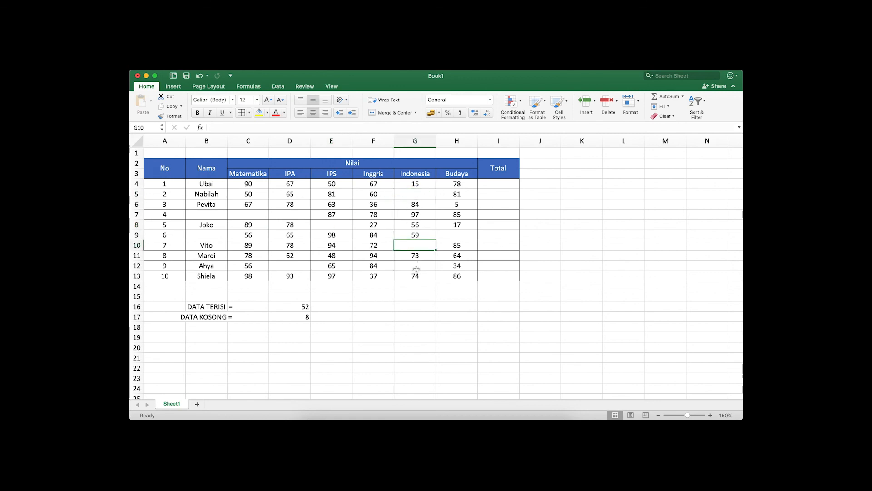
left_click(445, 236)
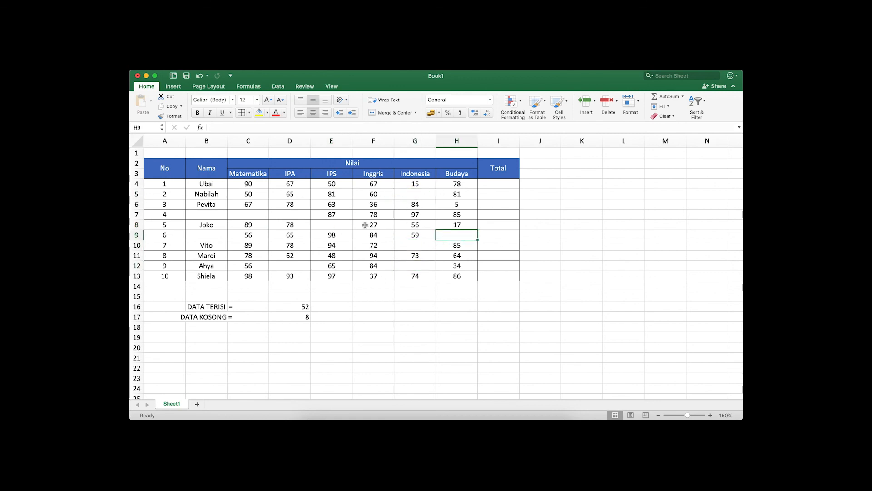
left_click(386, 326)
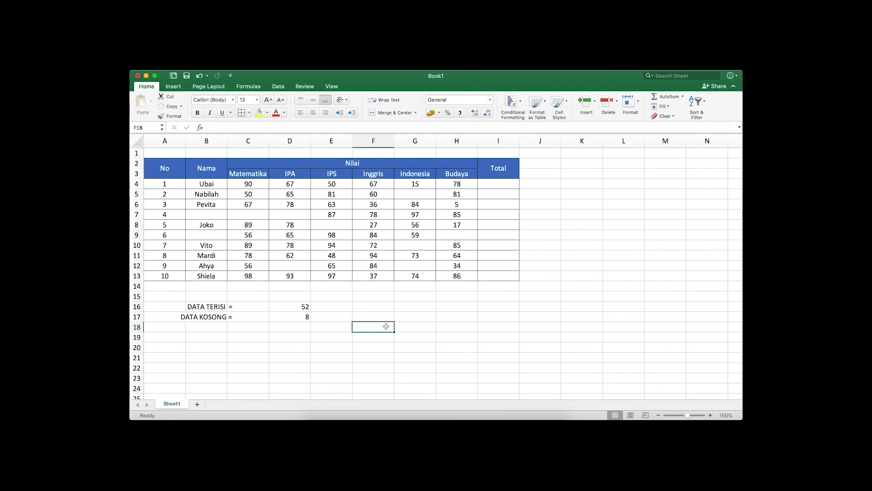
- Switch to the Moped notes window and review the COUNTBLANK entry
left_click(397, 429)
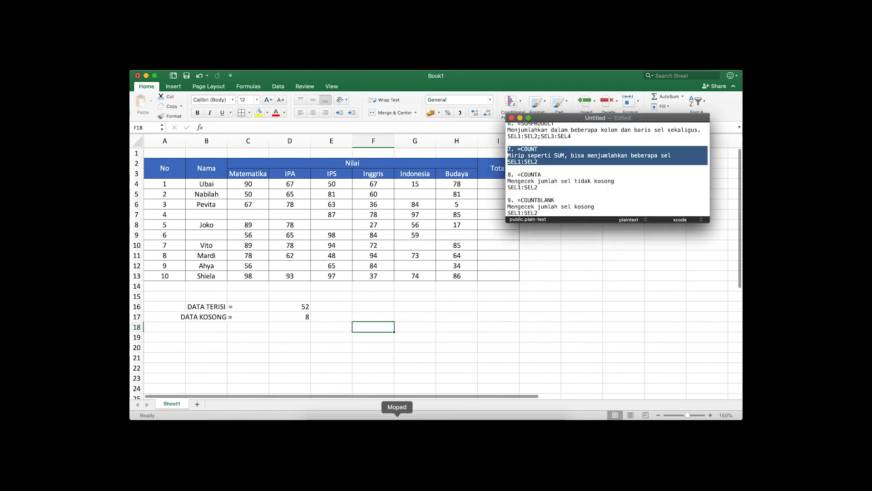
left_click(551, 207)
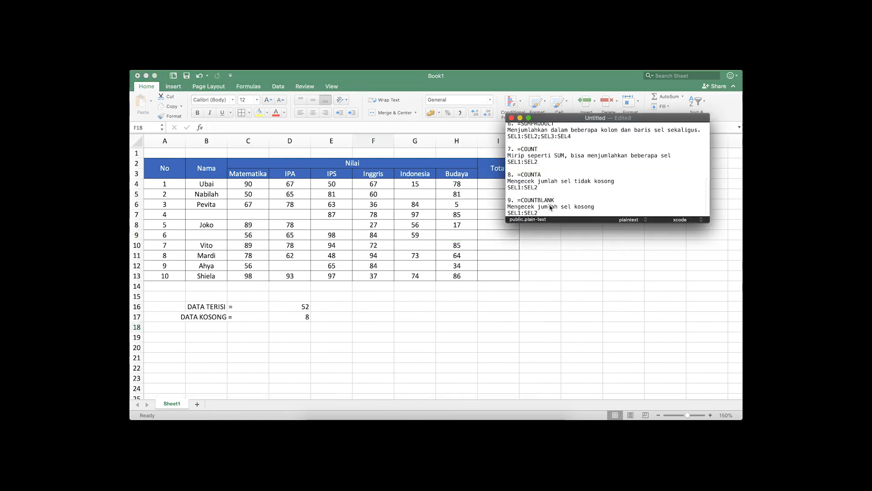